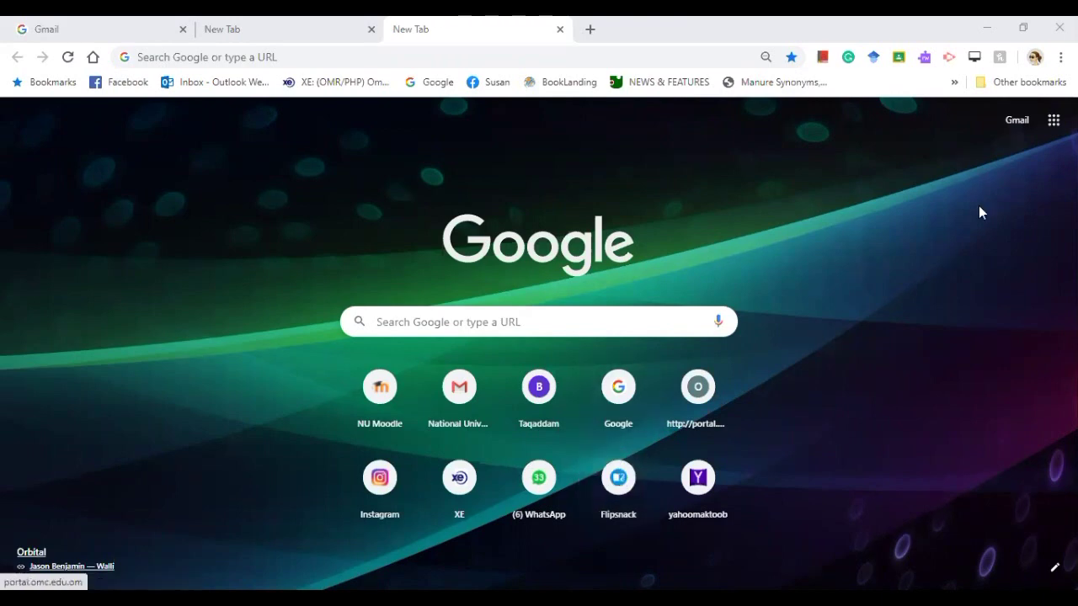
Open Gmail and sign in to the third listed account by entering the account password.
{"action": "left_click", "coordinate": [1016, 122]}
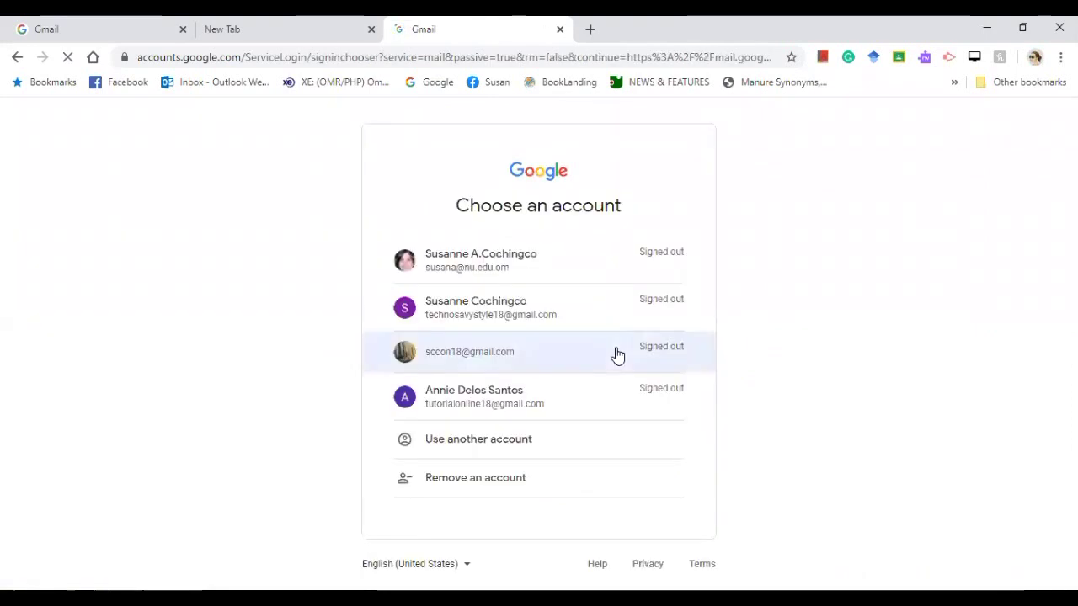
{"action": "left_click", "coordinate": [486, 355]}
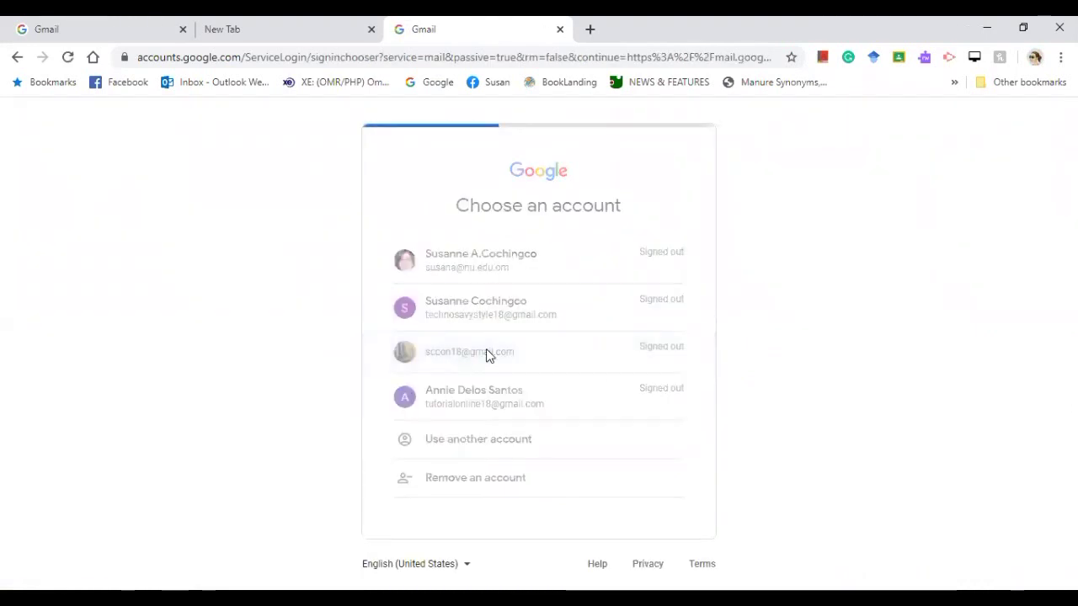
{"action": "type", "text": "••••••••"}
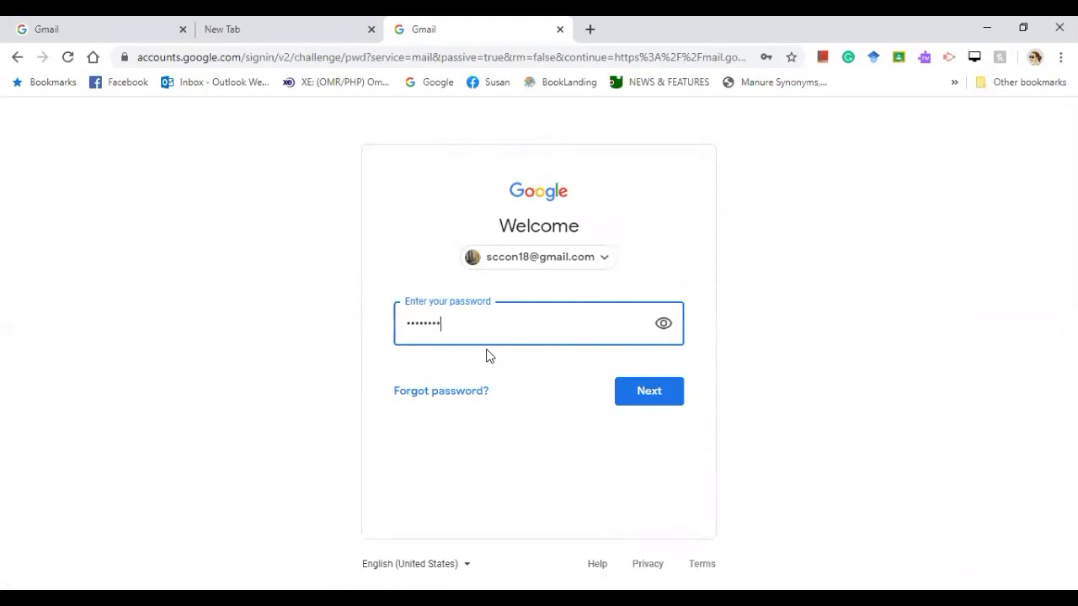
{"action": "left_click", "coordinate": [638, 402]}
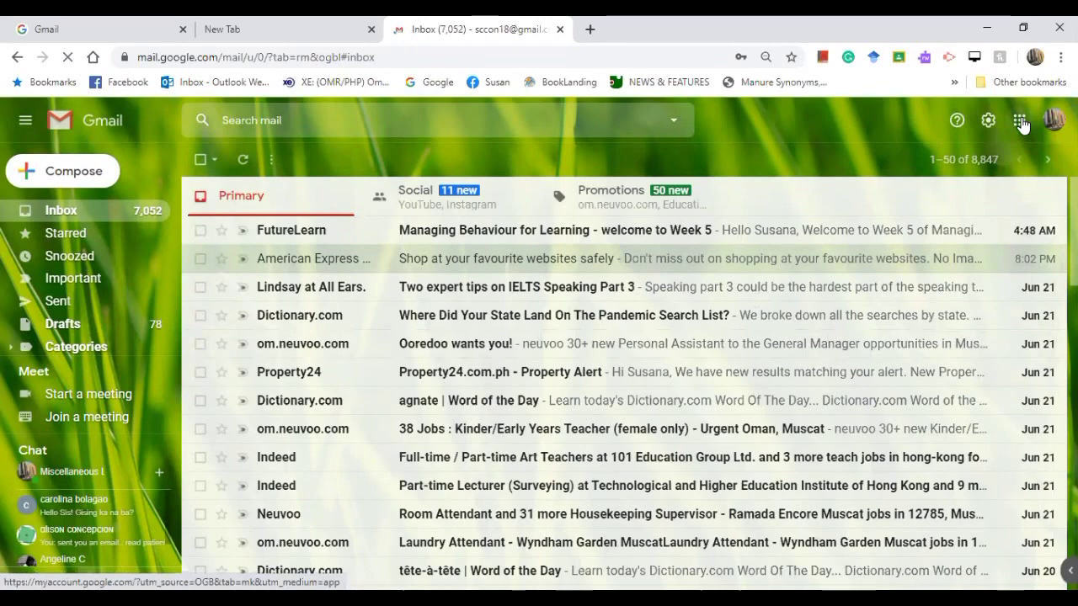
Open Google Classroom from the list of Google apps.
{"action": "left_click", "coordinate": [1019, 121]}
{"action": "scroll", "coordinate": [991, 267], "scroll_direction": "down", "scroll_amount": 5}
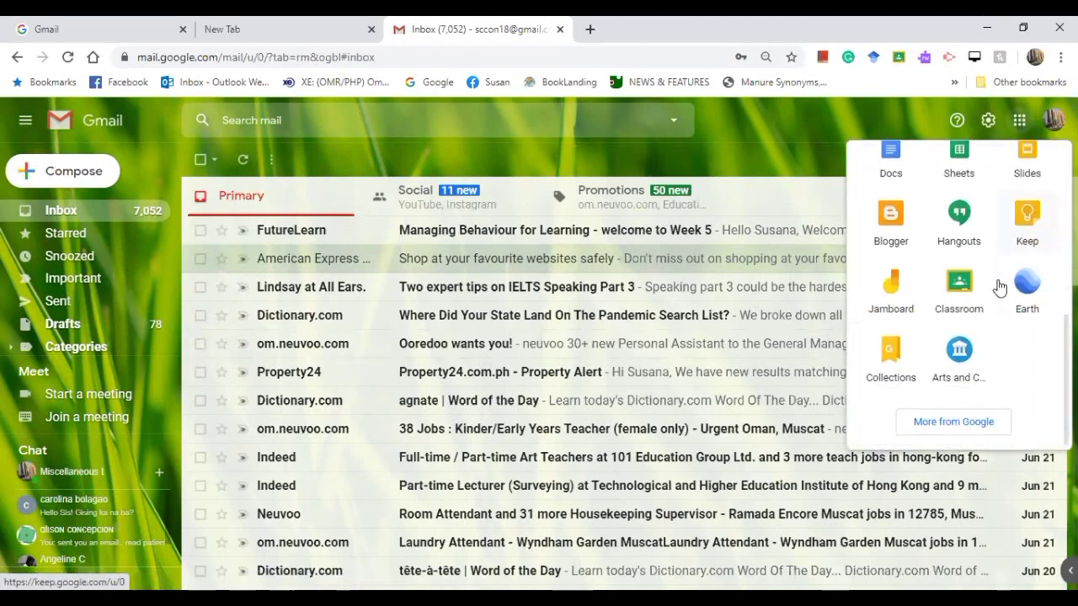
{"action": "left_click", "coordinate": [964, 302]}
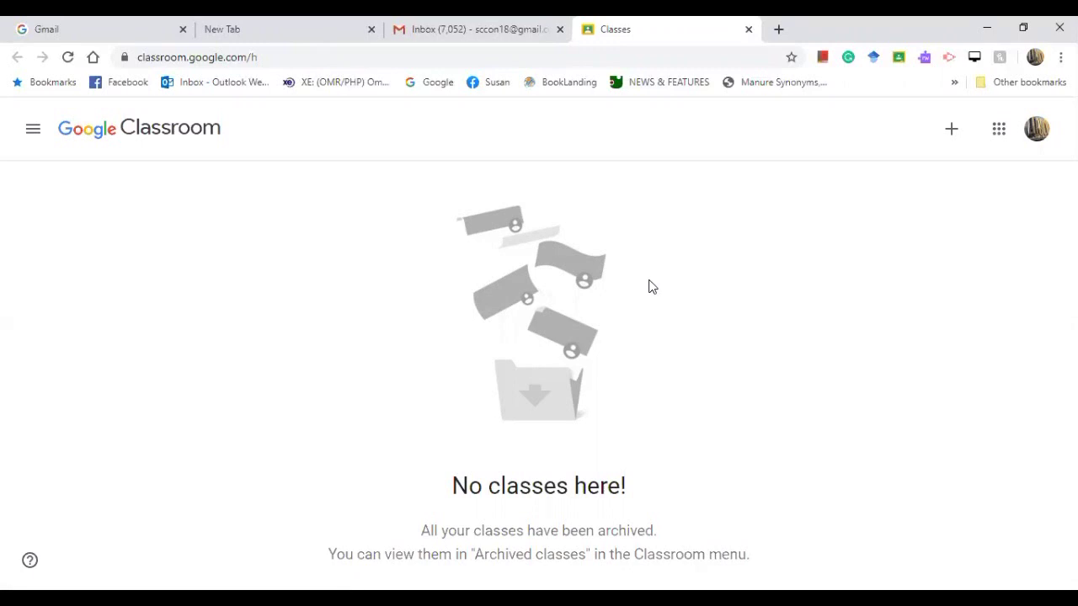
Start creating a class and accept the notice that Classroom is not being used at a school with students.
{"action": "left_click", "coordinate": [952, 133]}
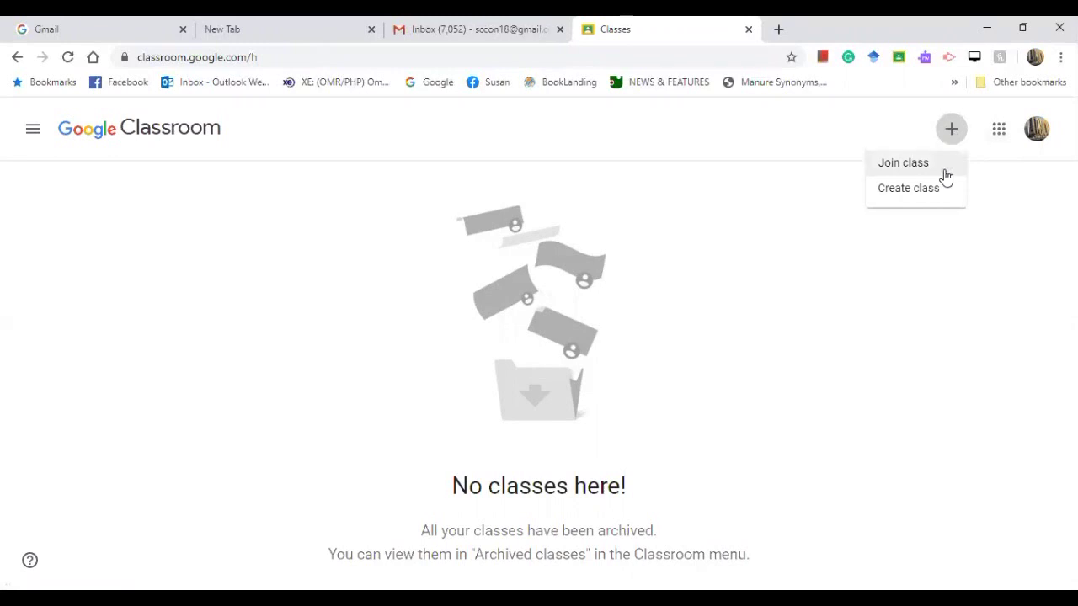
{"action": "left_click", "coordinate": [926, 192]}
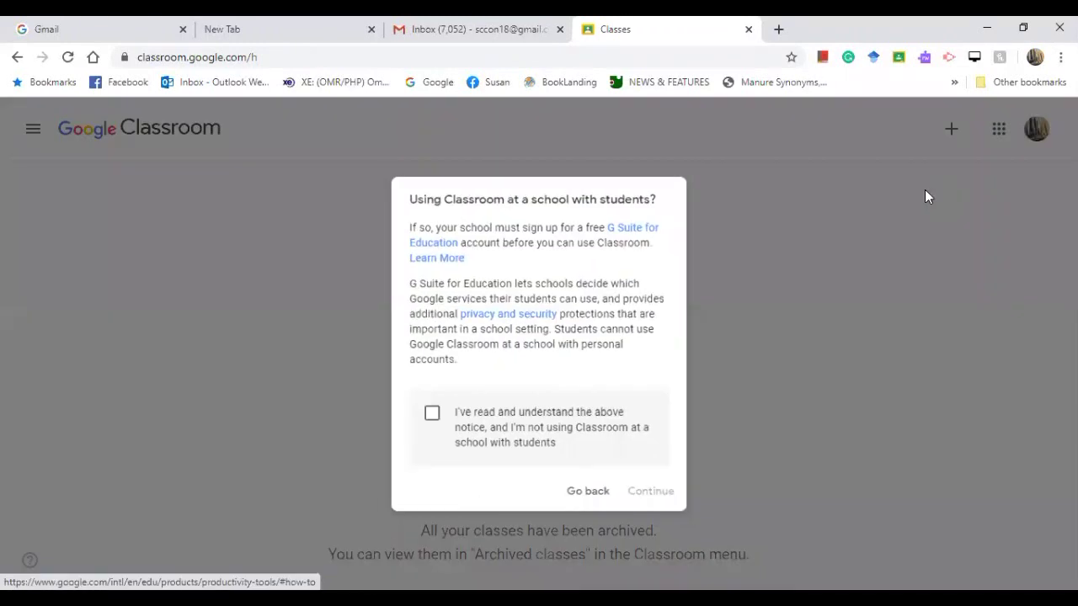
{"action": "left_click", "coordinate": [428, 417]}
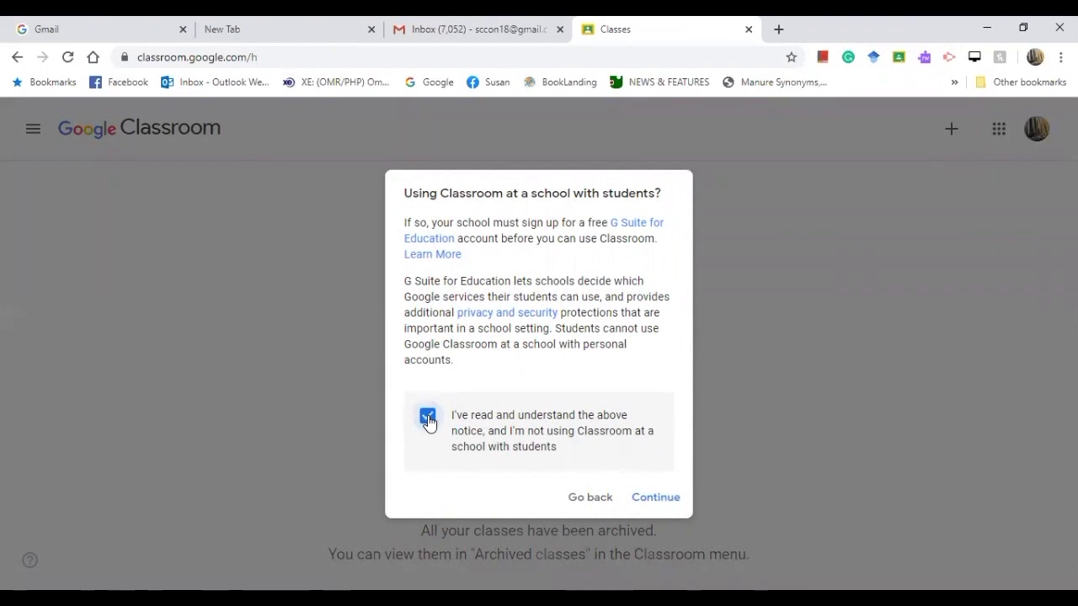
{"action": "left_click", "coordinate": [662, 502]}
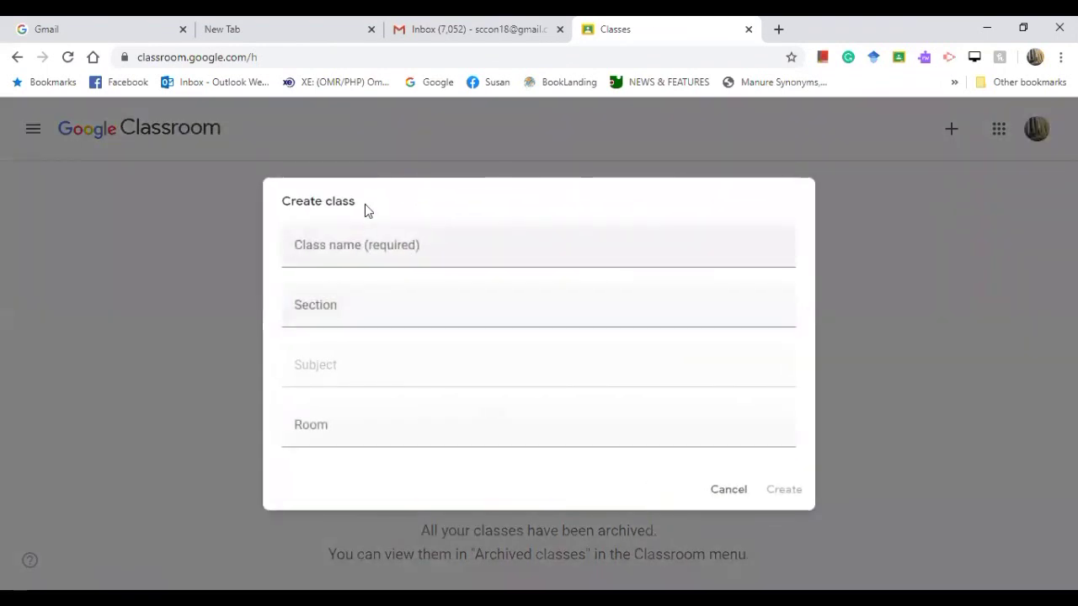
Create the class "Summer Course 2020" with section "F34", subject "Reading & Writing" and room "210".
{"action": "left_click", "coordinate": [365, 232]}
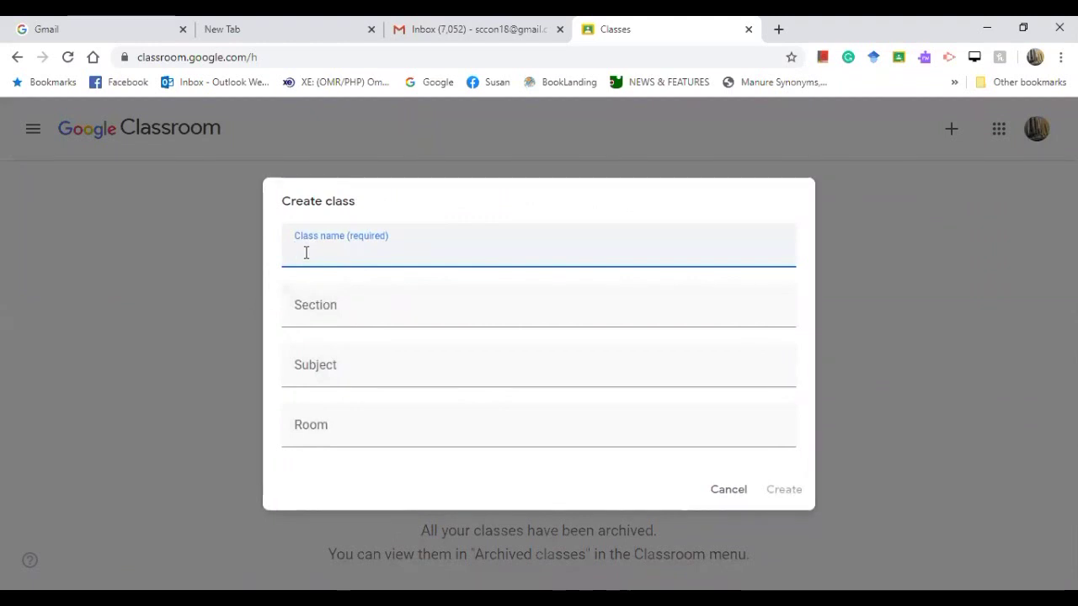
{"action": "type", "text": "Sum"}
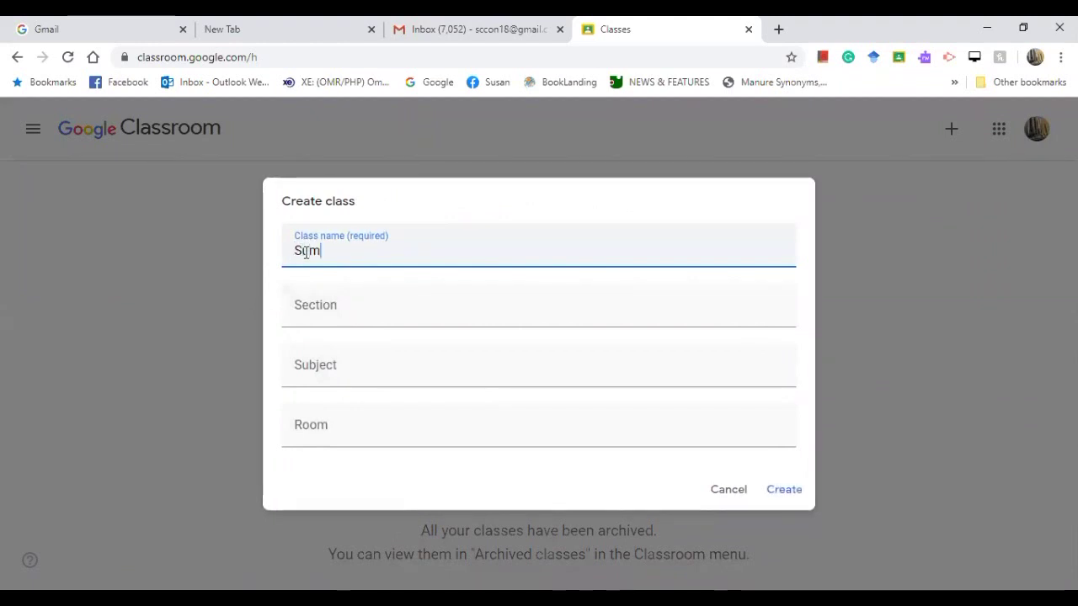
{"action": "type", "text": "mer Cour"}
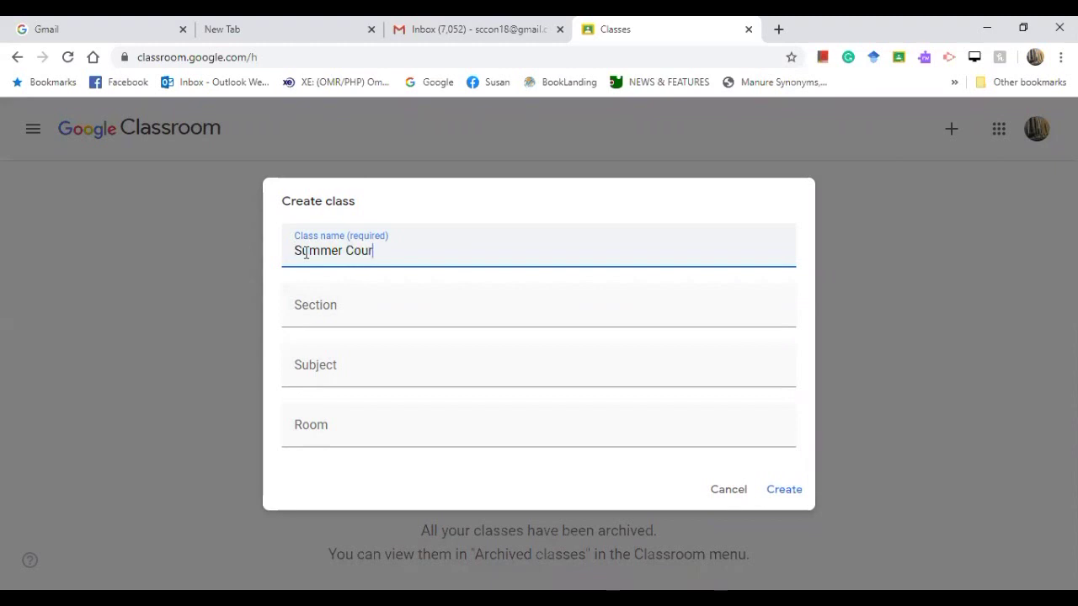
{"action": "type", "text": "se 2020"}
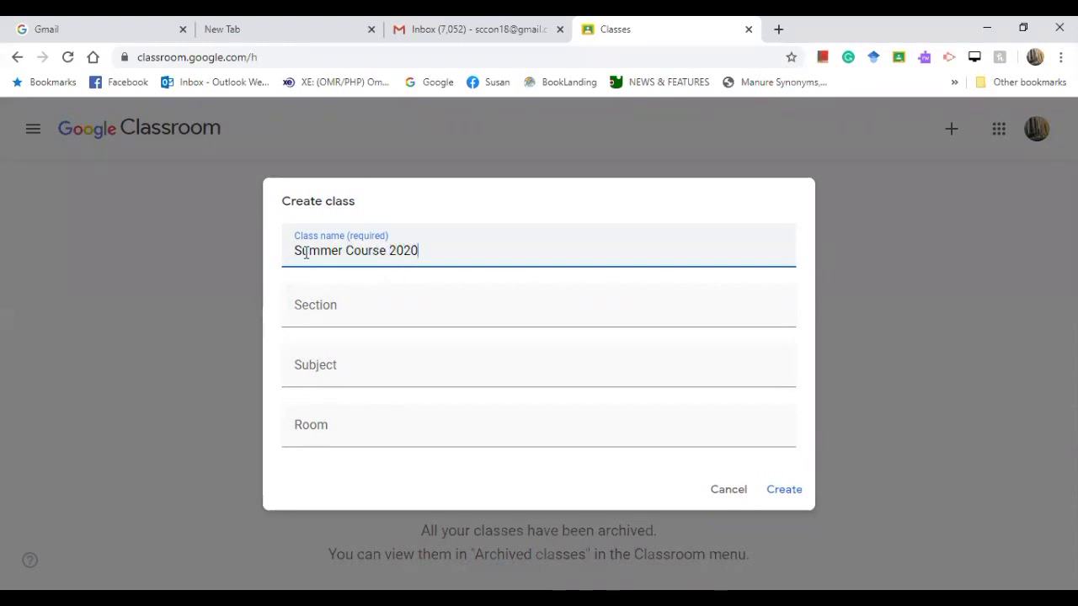
{"action": "left_click", "coordinate": [317, 304]}
{"action": "type", "text": "F34"}
{"action": "left_click", "coordinate": [325, 363]}
{"action": "type", "text": "Readian"}
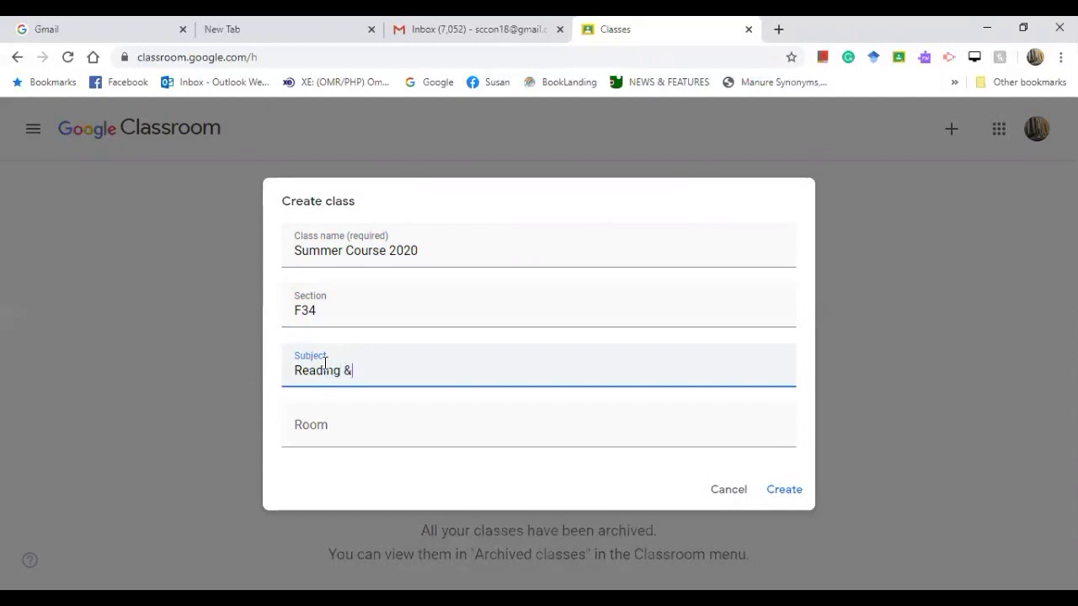
{"action": "type", "text": "& Writing"}
{"action": "left_click", "coordinate": [290, 428]}
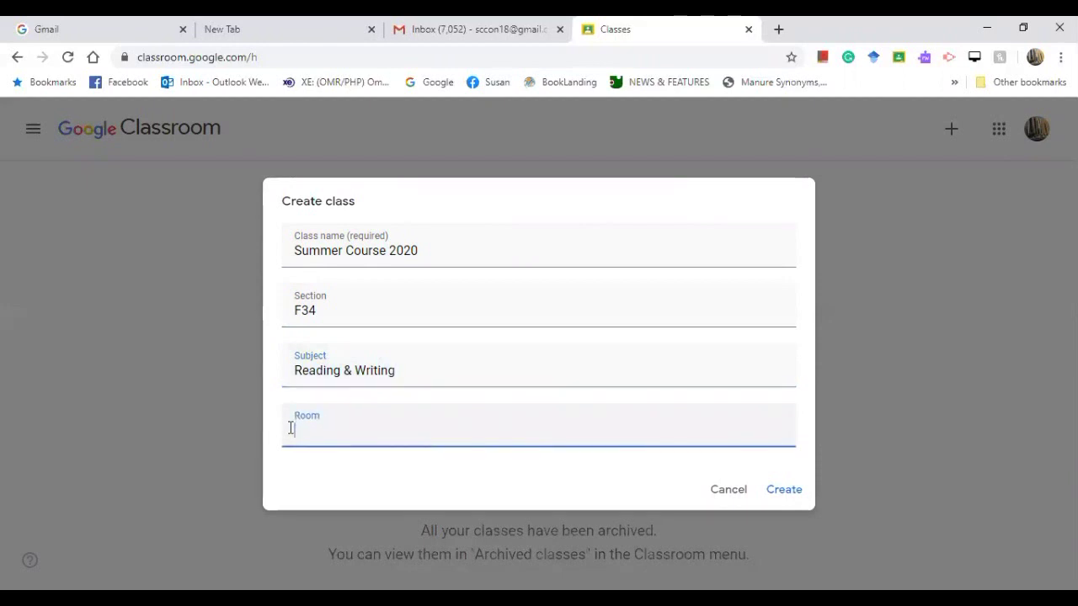
{"action": "type", "text": "210"}
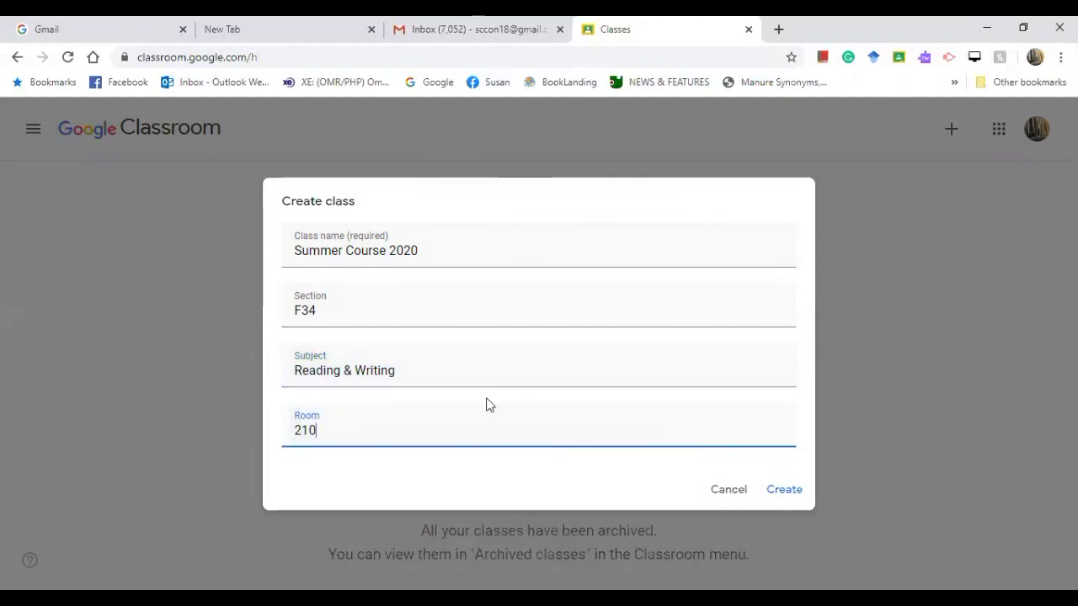
{"action": "left_click", "coordinate": [790, 490]}
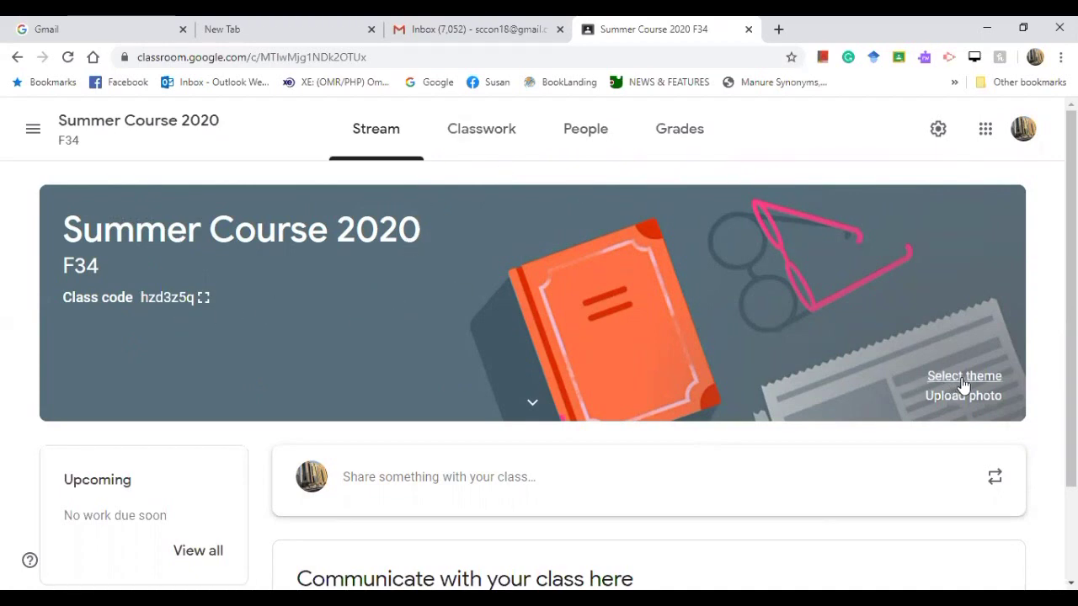
Change the class theme to the red English & History design with the broken vase and coins.
{"action": "left_click", "coordinate": [964, 379]}
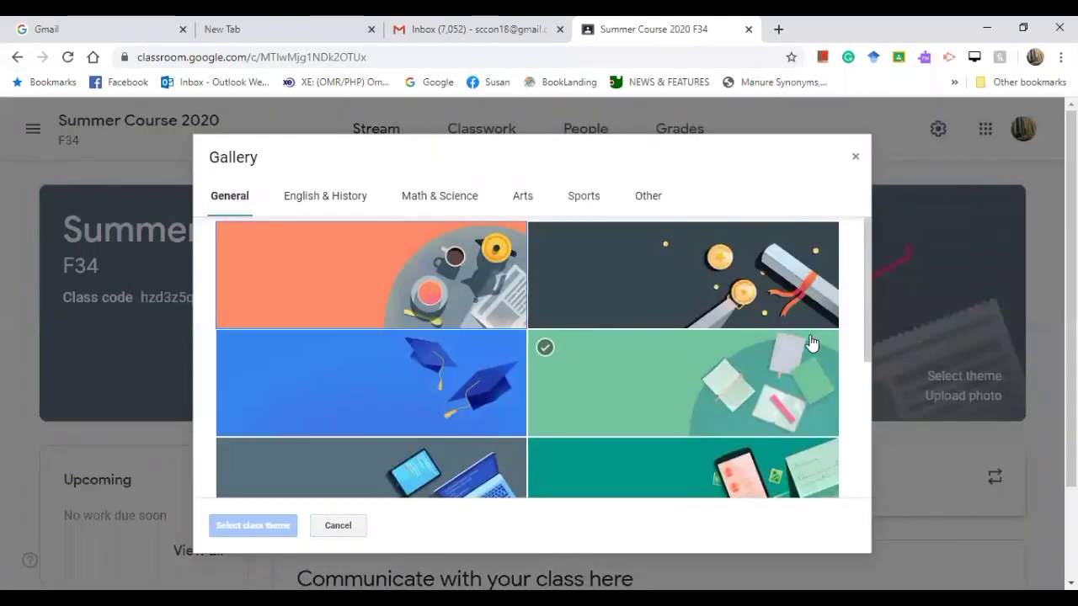
{"action": "left_click", "coordinate": [353, 210]}
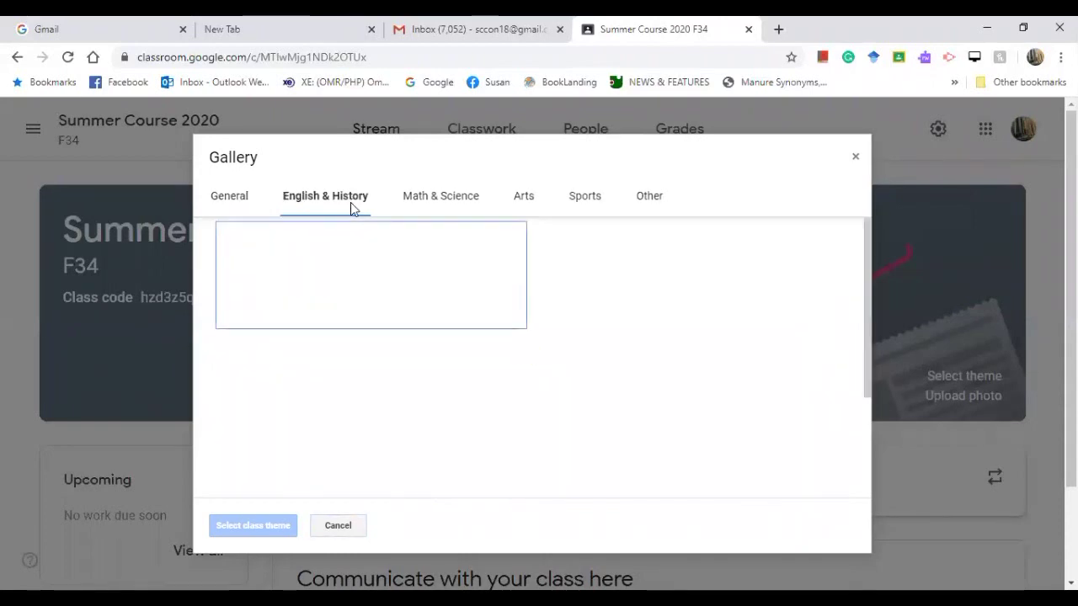
{"action": "scroll", "coordinate": [555, 286], "scroll_direction": "down", "scroll_amount": 2}
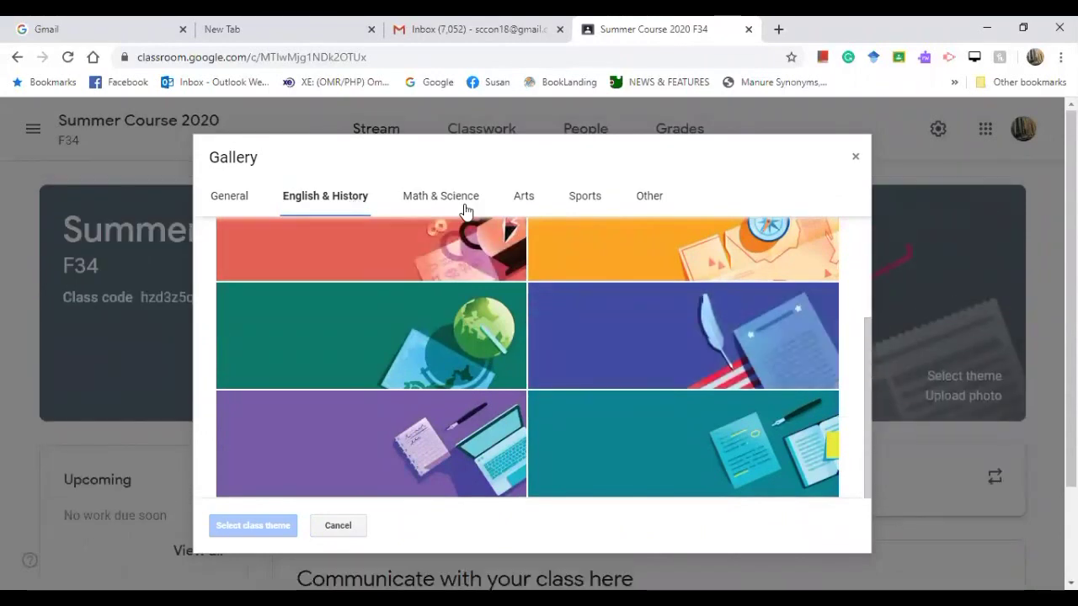
{"action": "left_click", "coordinate": [525, 204]}
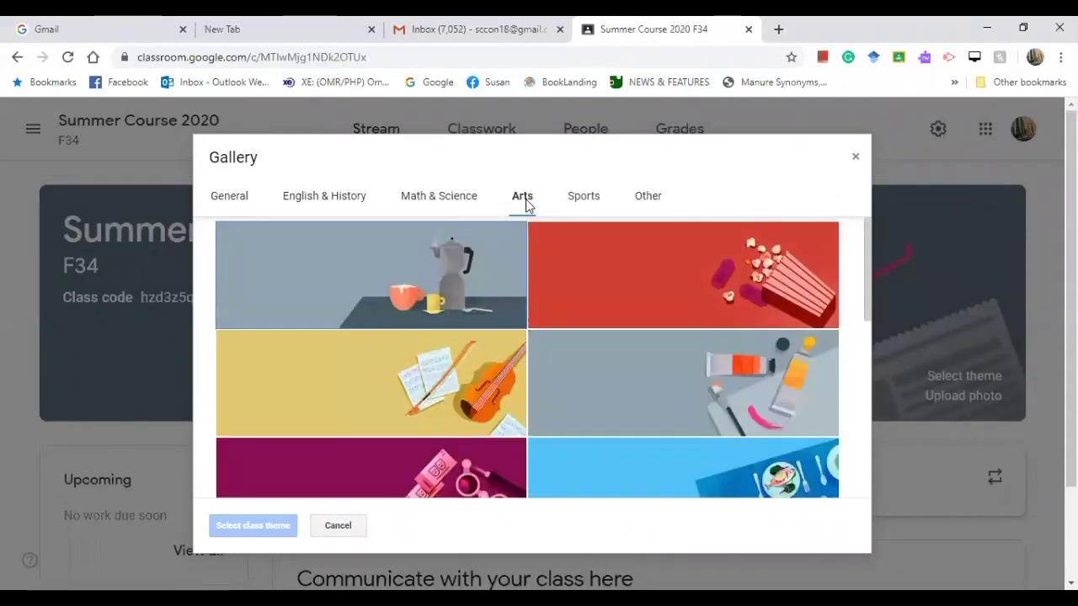
{"action": "left_click", "coordinate": [327, 204]}
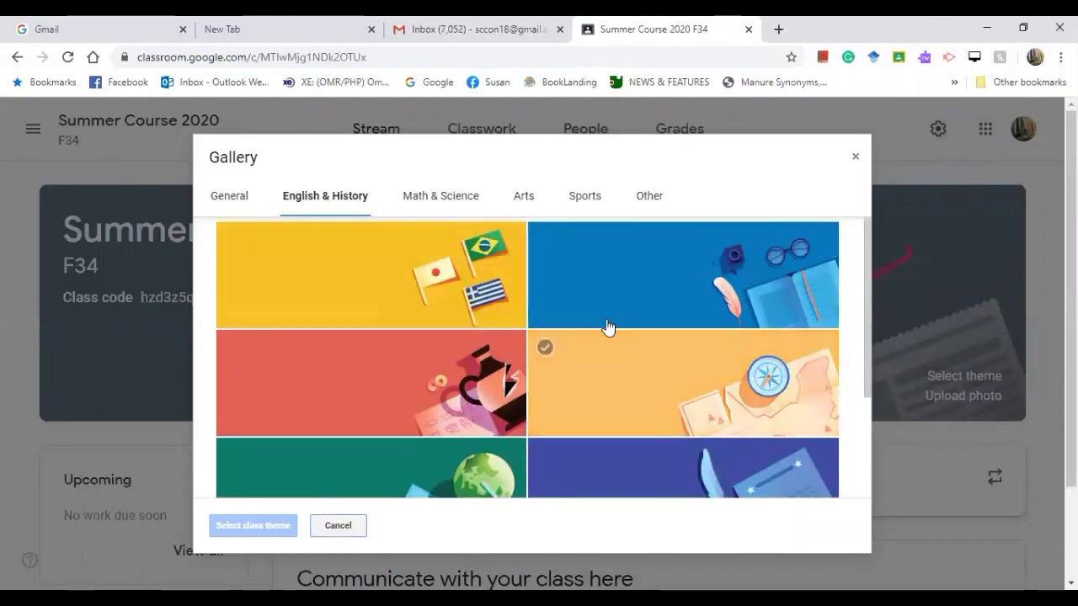
{"action": "left_click", "coordinate": [357, 390]}
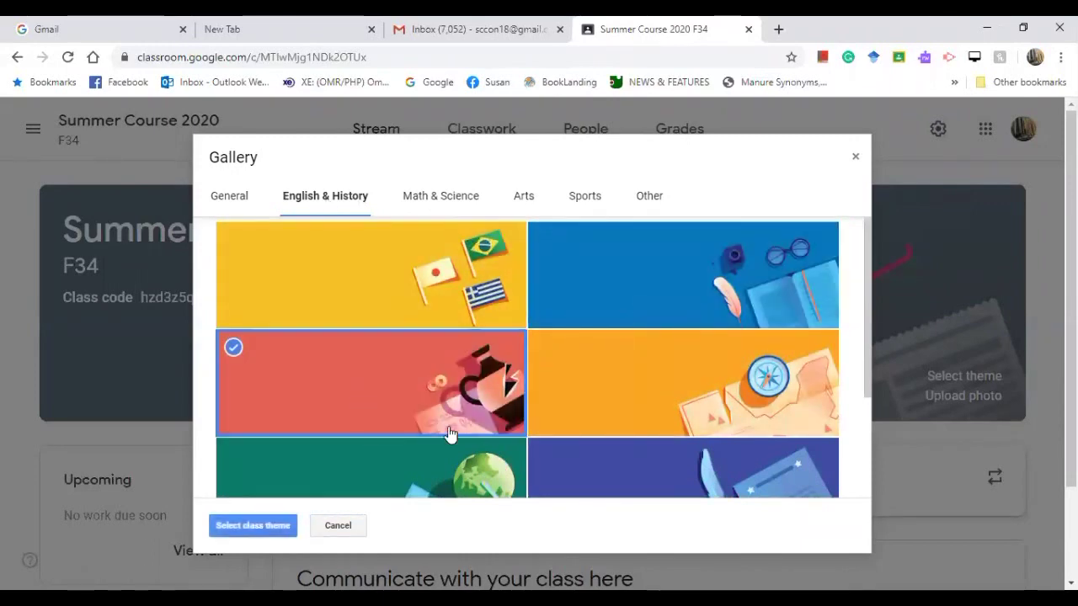
{"action": "left_click", "coordinate": [262, 527]}
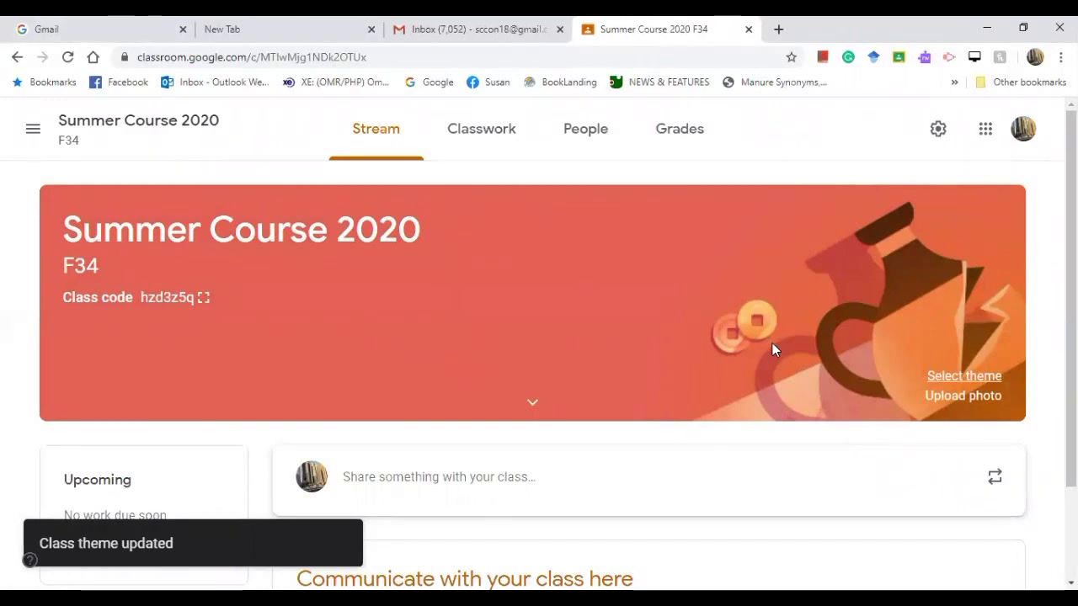
{"action": "left_click", "coordinate": [988, 399]}
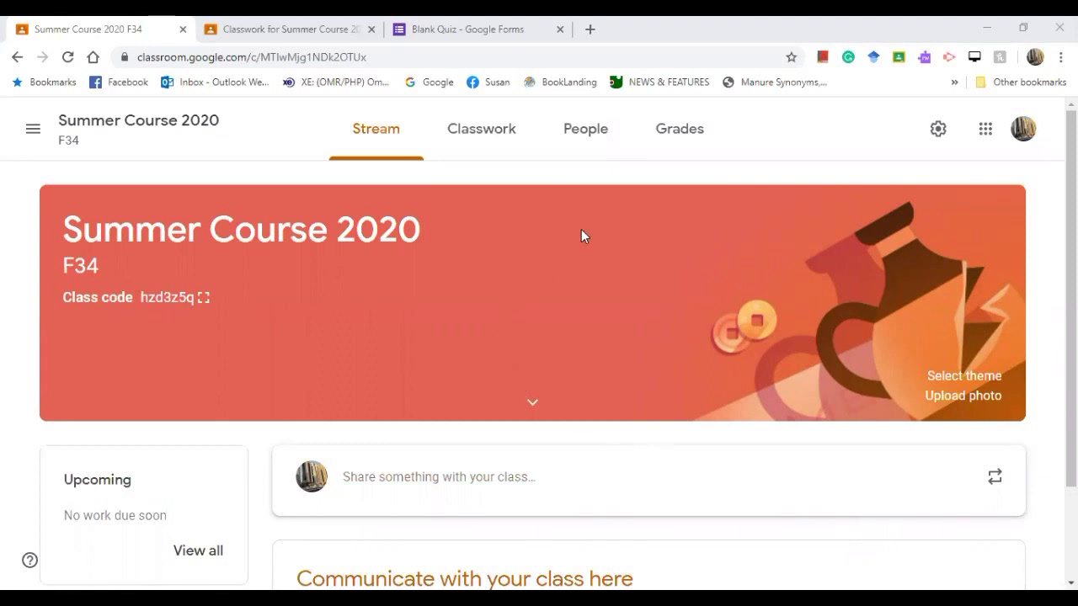
Open the class's people list, view the form for inviting teachers and close it without inviting anyone.
{"action": "left_click", "coordinate": [574, 136]}
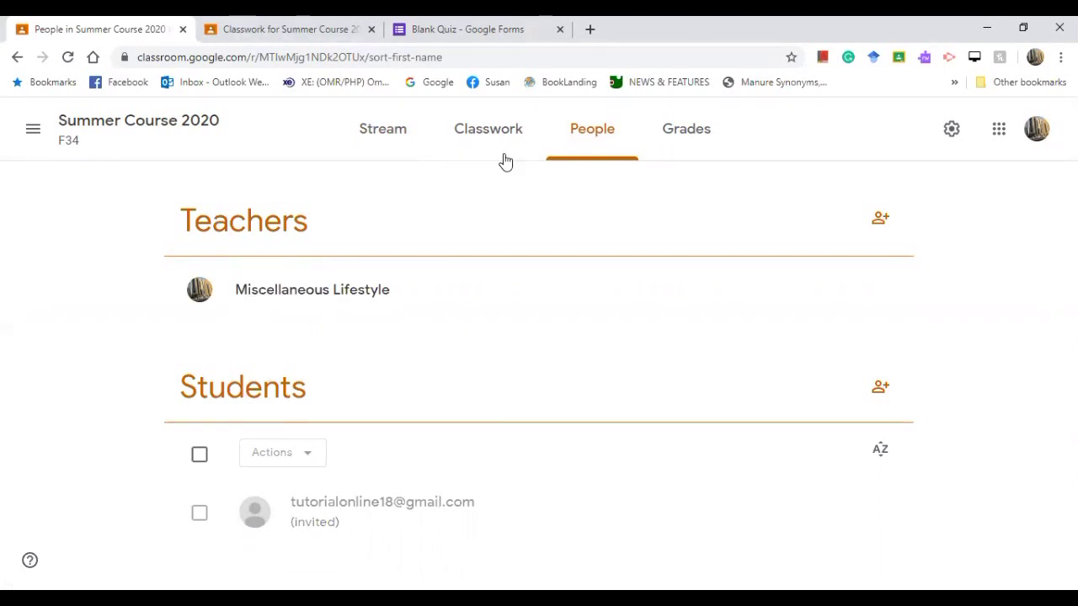
{"action": "left_click", "coordinate": [879, 221]}
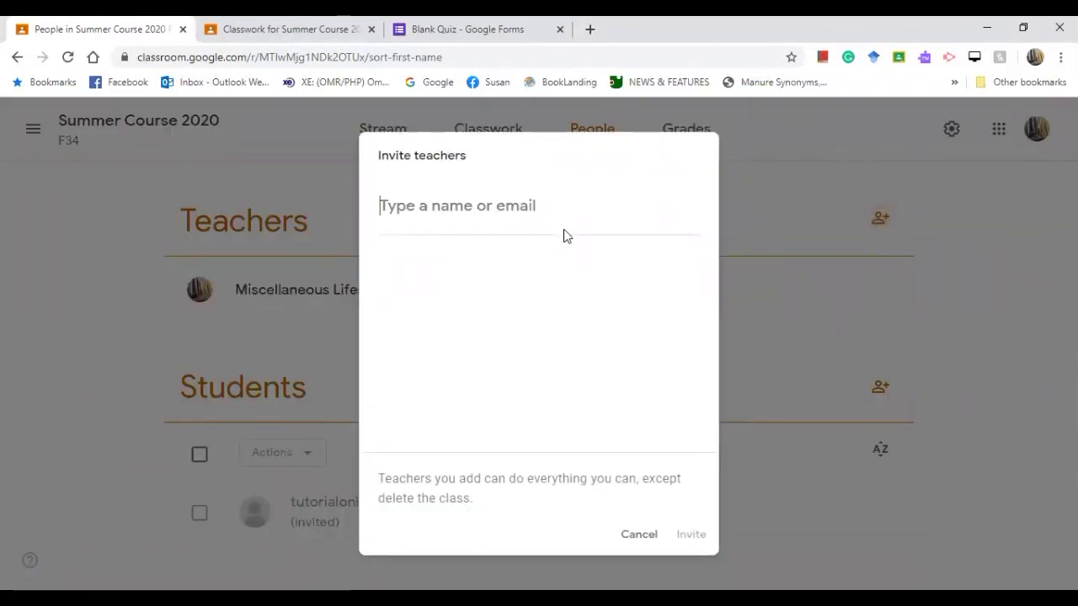
{"action": "left_click", "coordinate": [639, 538]}
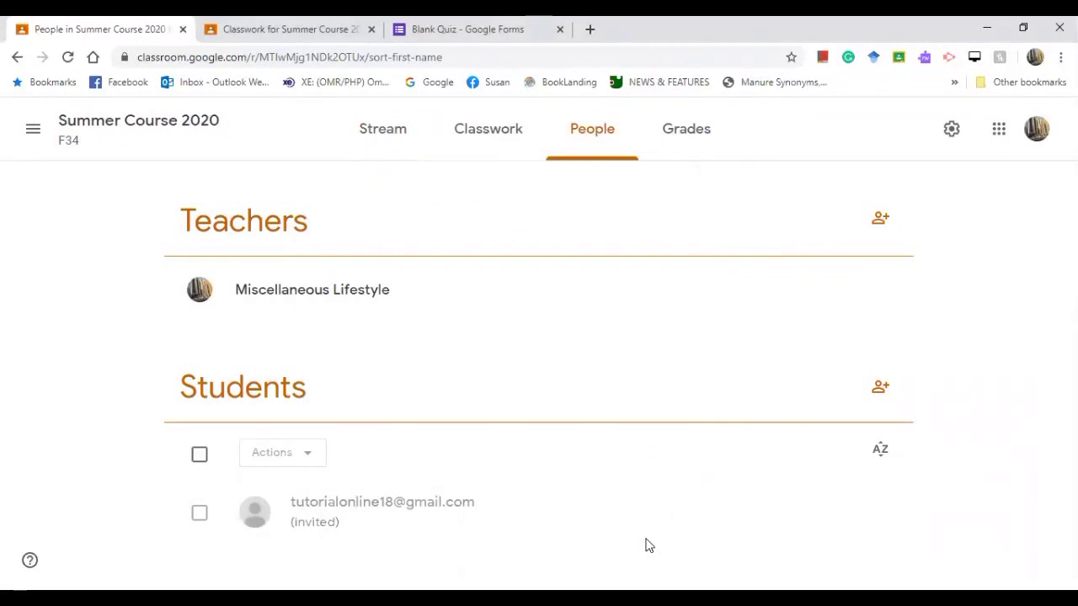
Search for a contact in the form for inviting students and close it without sending an invitation.
{"action": "left_click", "coordinate": [879, 390]}
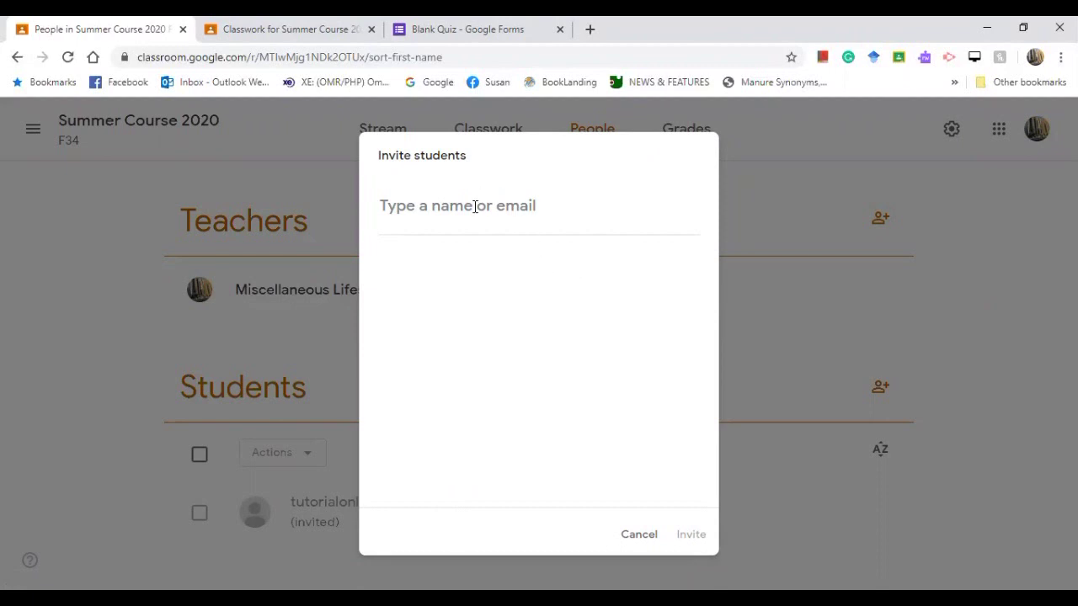
{"action": "type", "text": "su"}
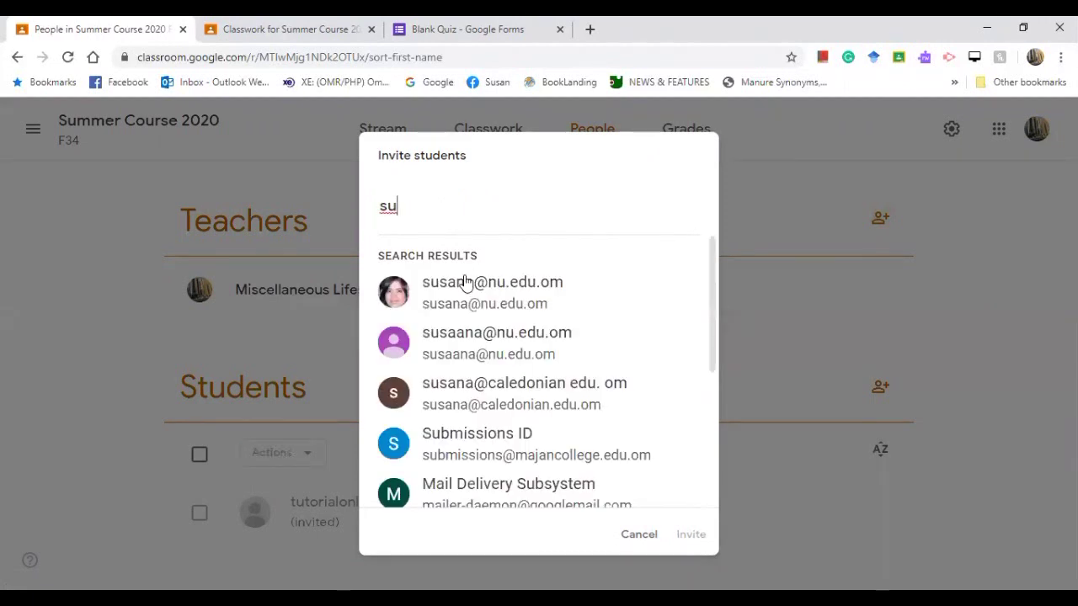
{"action": "left_click", "coordinate": [637, 535]}
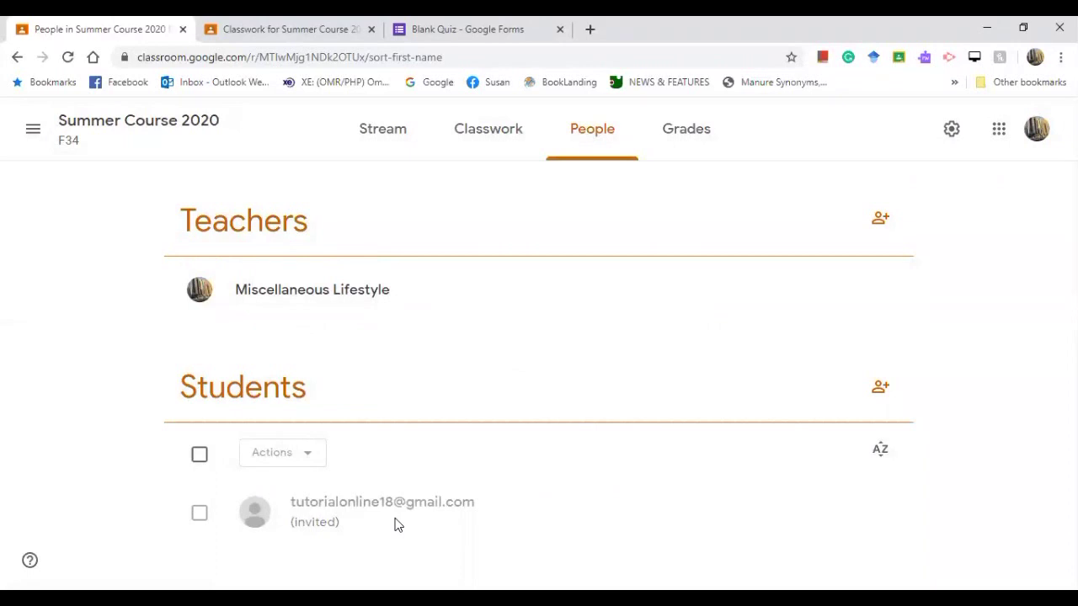
Return to the class stream and highlight the class code in the banner.
{"action": "left_click", "coordinate": [102, 131]}
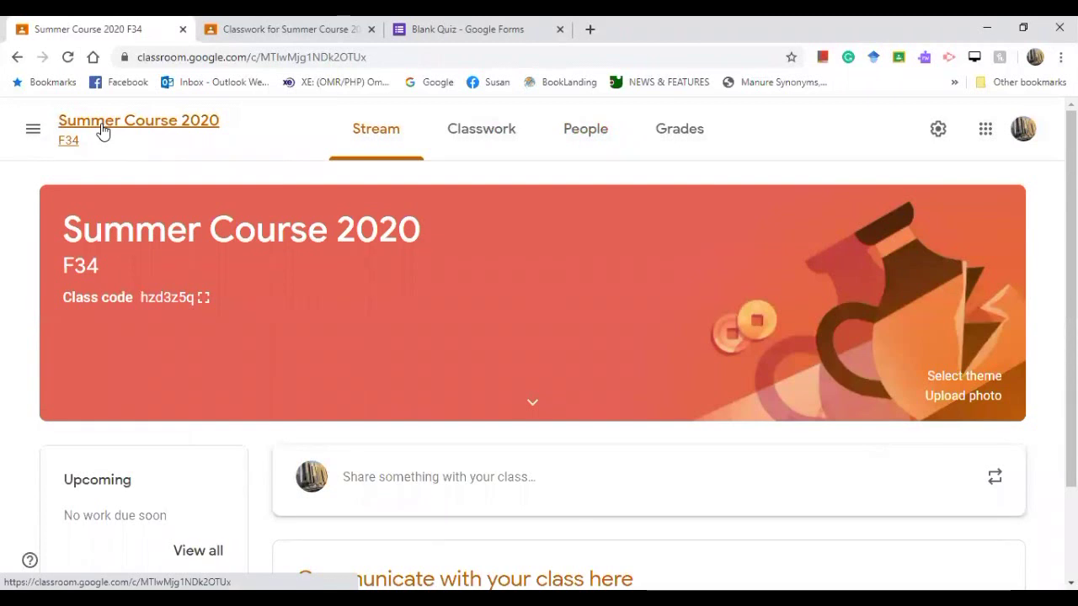
{"action": "left_click_drag", "start_coordinate": [140, 297], "coordinate": [224, 299]}
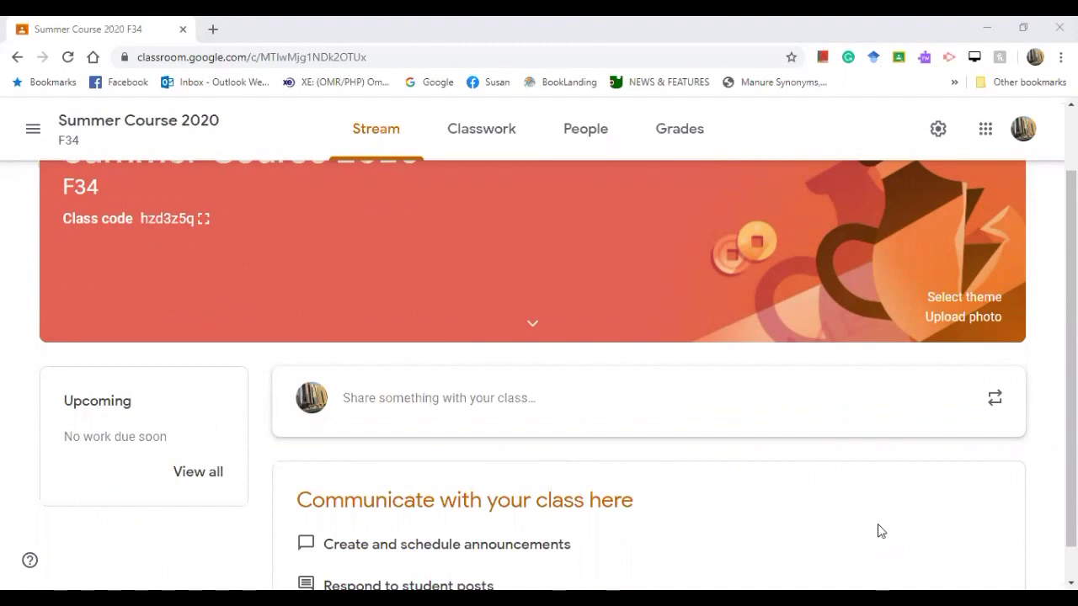
Open the class's classwork page and add a topic named SYLLABUS.
{"action": "left_click", "coordinate": [497, 147]}
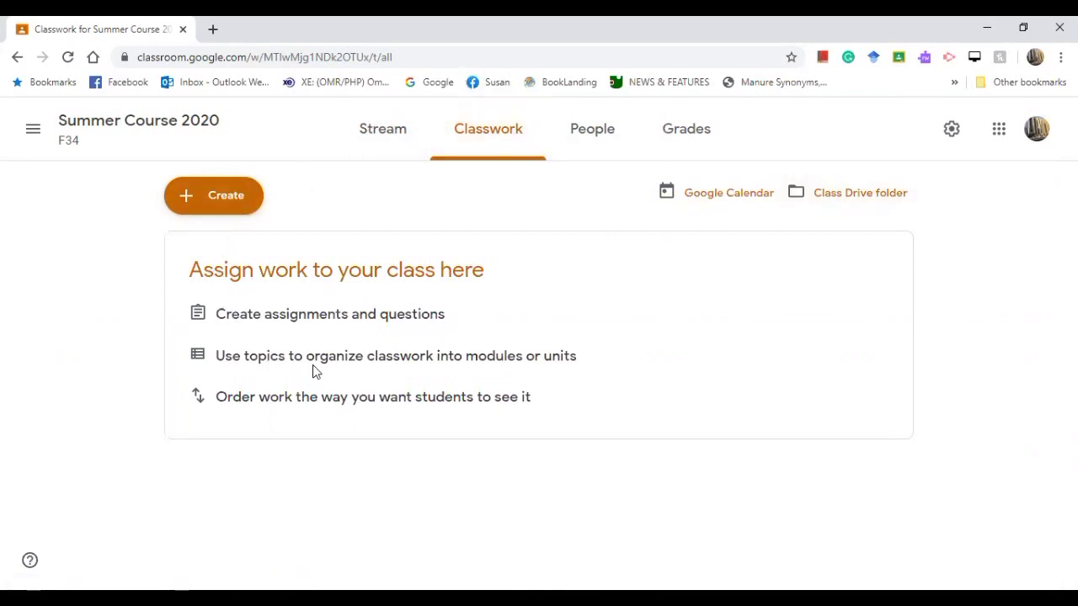
{"action": "left_click", "coordinate": [208, 202]}
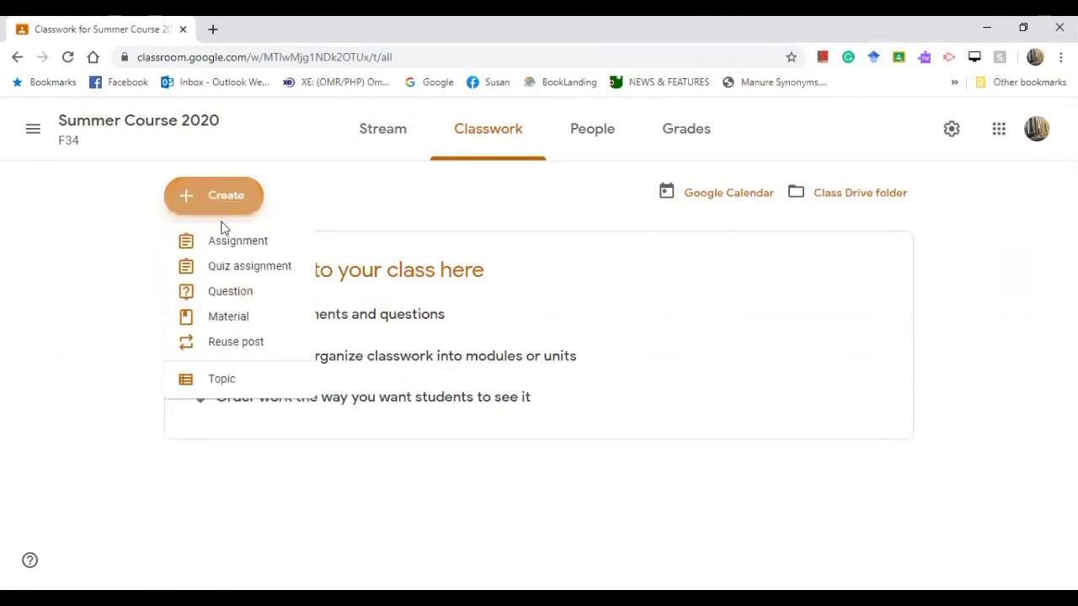
{"action": "left_click", "coordinate": [223, 381]}
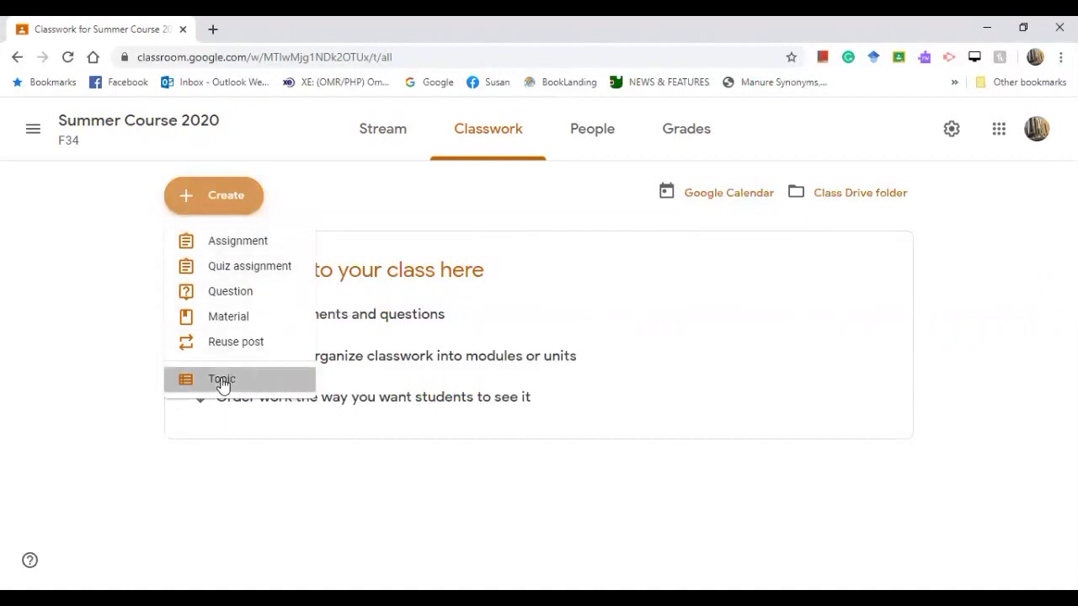
{"action": "type", "text": "SYLLABUS"}
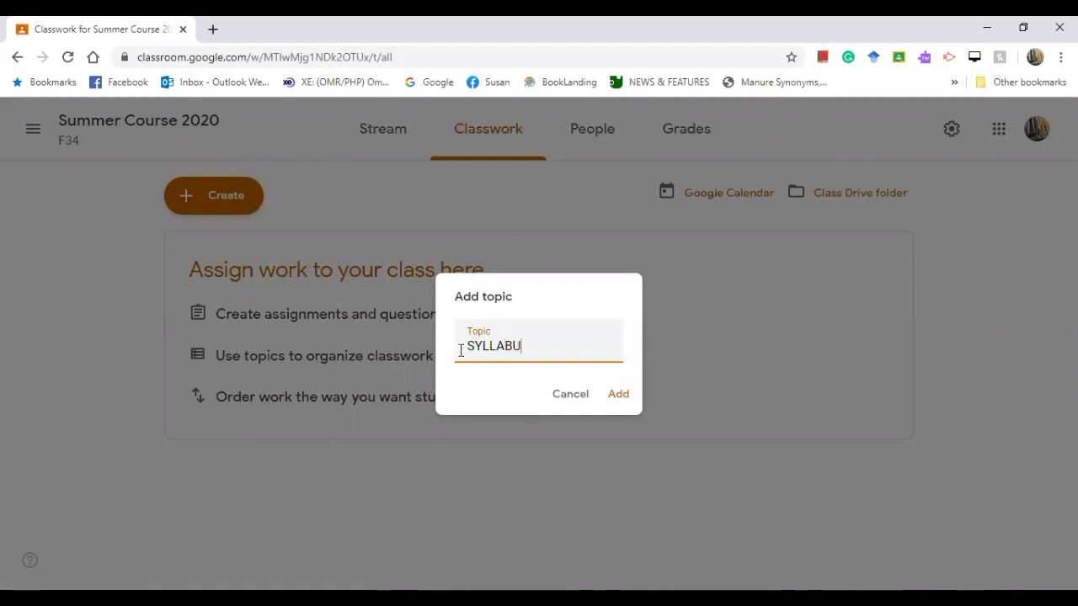
{"action": "left_click", "coordinate": [617, 394]}
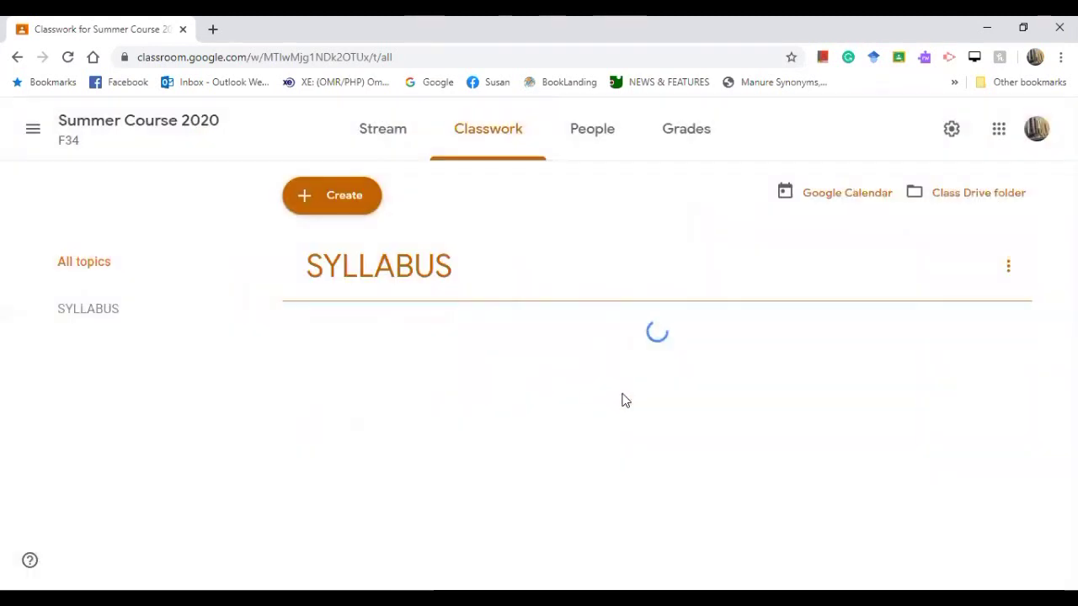
Add a classwork topic named GROUP DISCUSSION RULES and dismiss the topic form.
{"action": "left_click", "coordinate": [345, 206]}
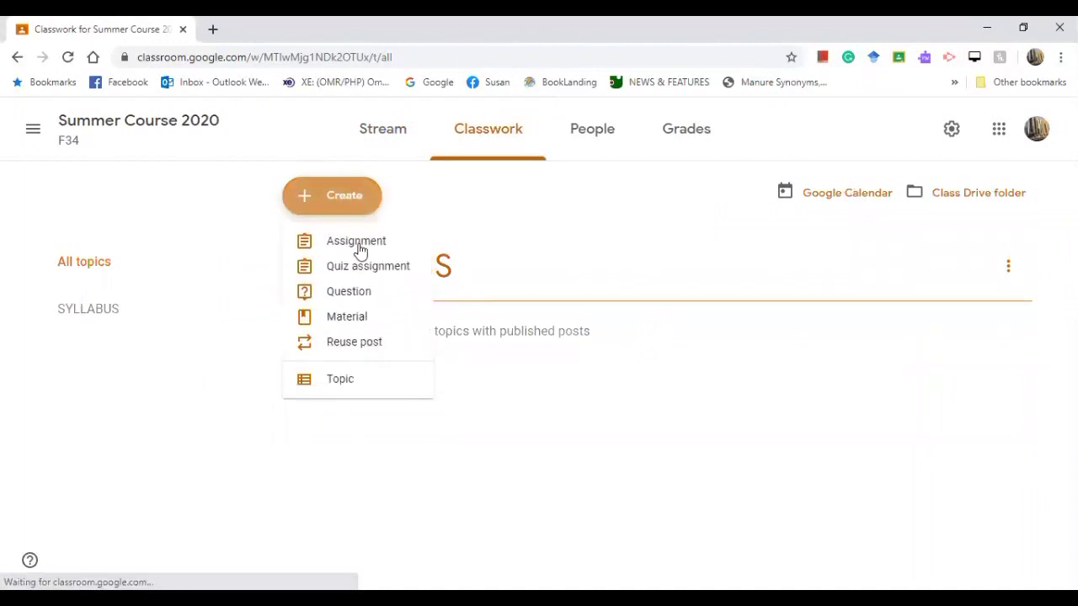
{"action": "left_click", "coordinate": [373, 386]}
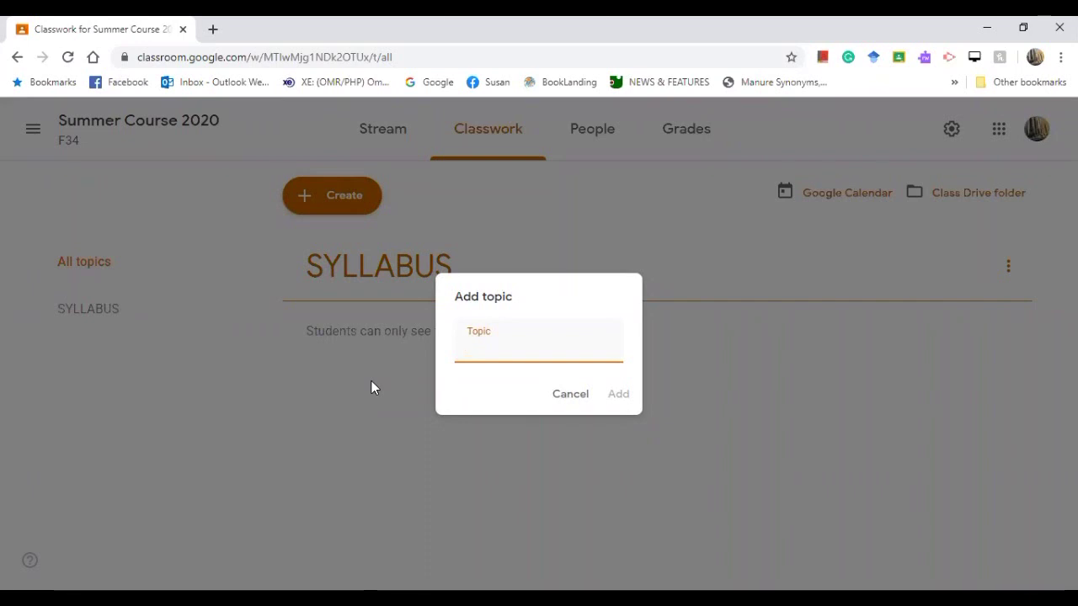
{"action": "type", "text": "GROUP DISCUSSION RULES"}
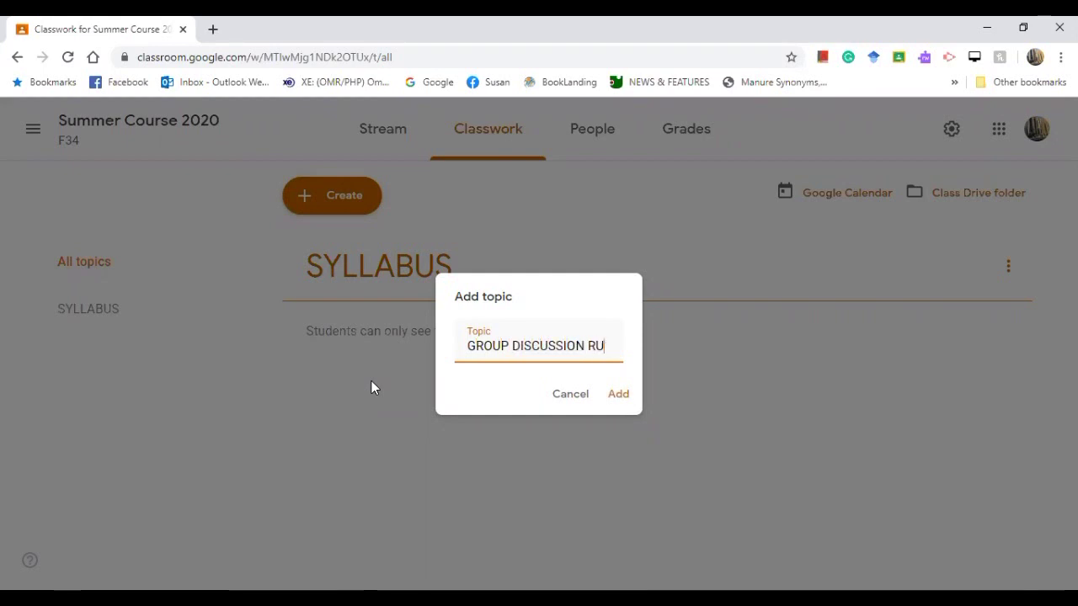
{"action": "left_click", "coordinate": [613, 394]}
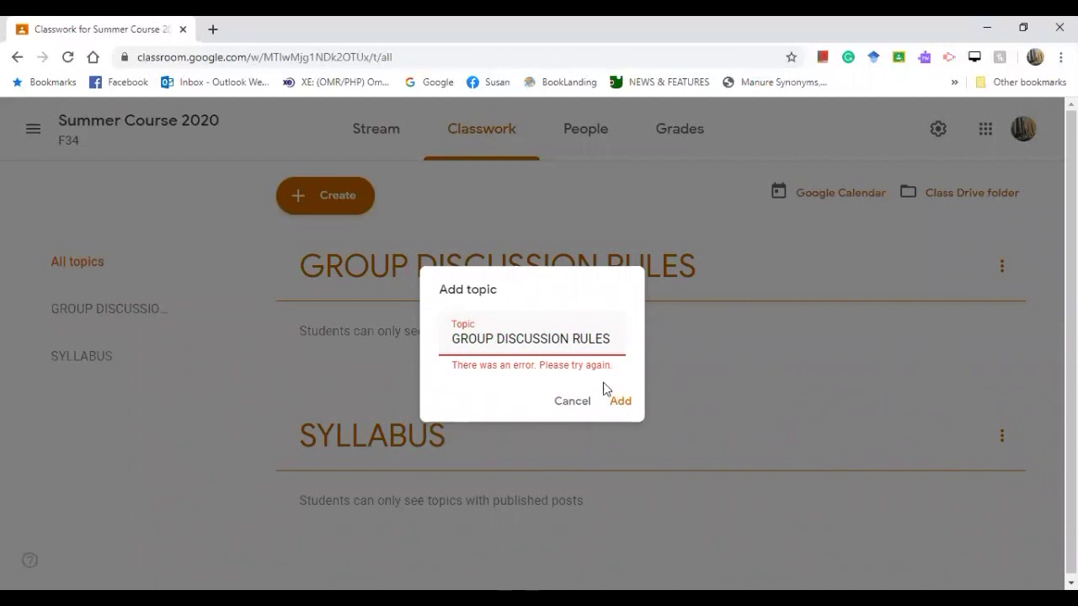
{"action": "left_click", "coordinate": [572, 402]}
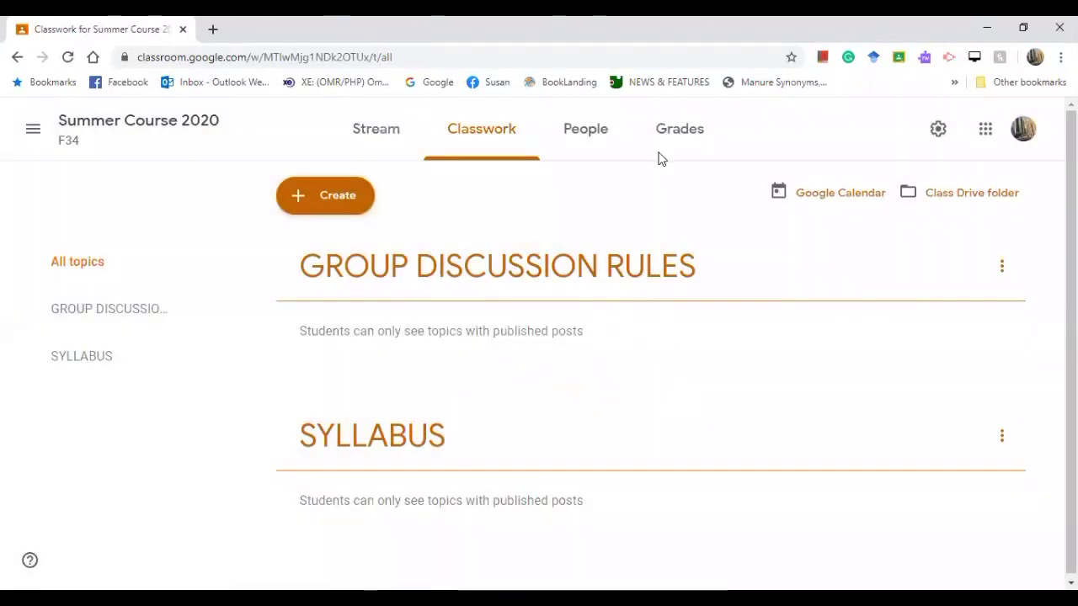
Add another classwork topic named MARKING GUIDE.
{"action": "left_click", "coordinate": [352, 202]}
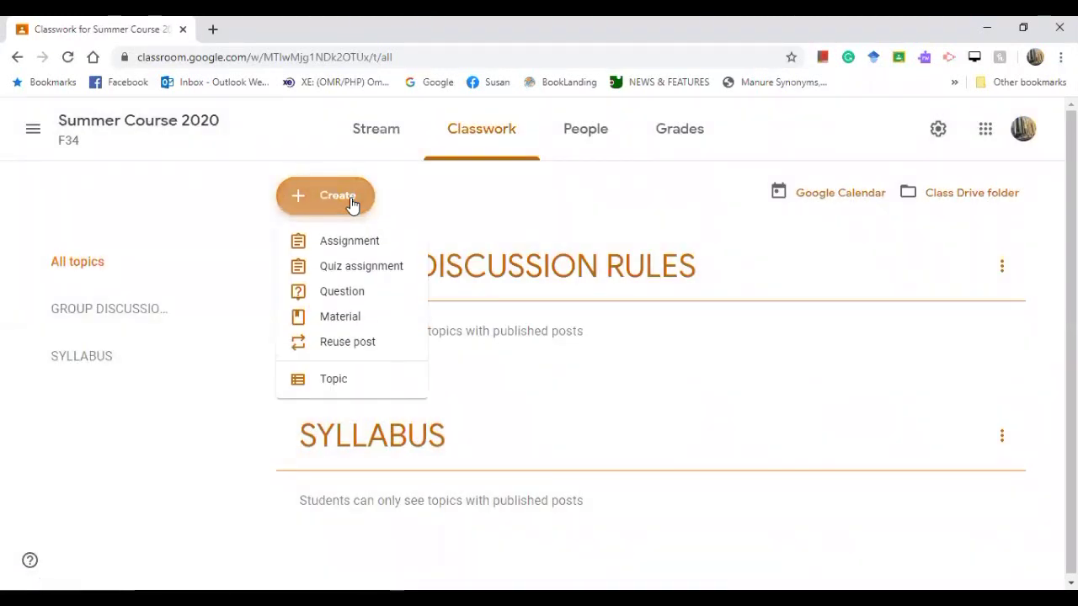
{"action": "left_click", "coordinate": [337, 380]}
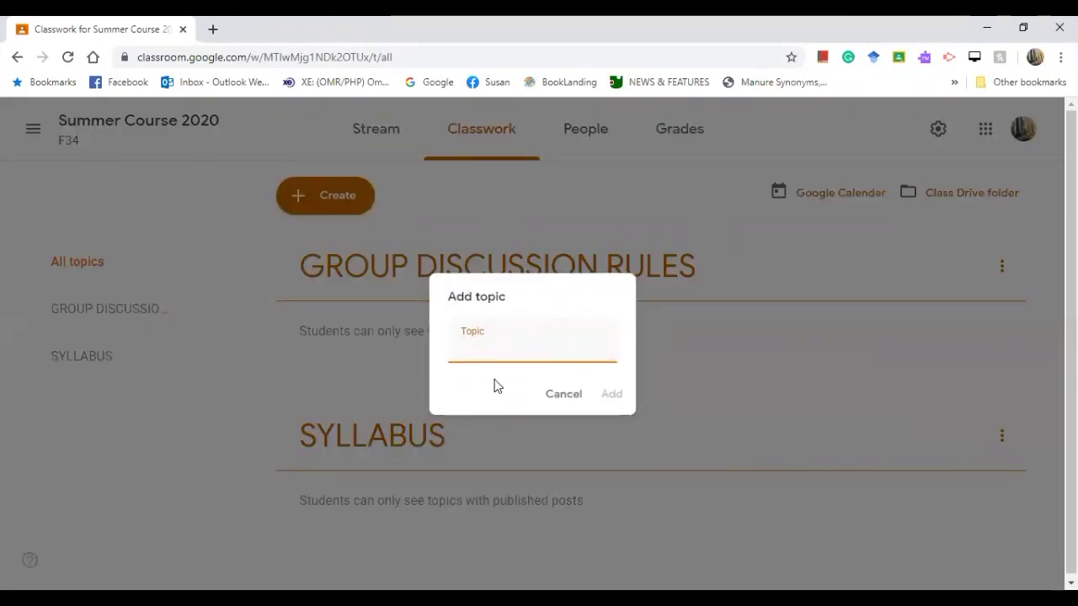
{"action": "type", "text": "MARKING GUIDE"}
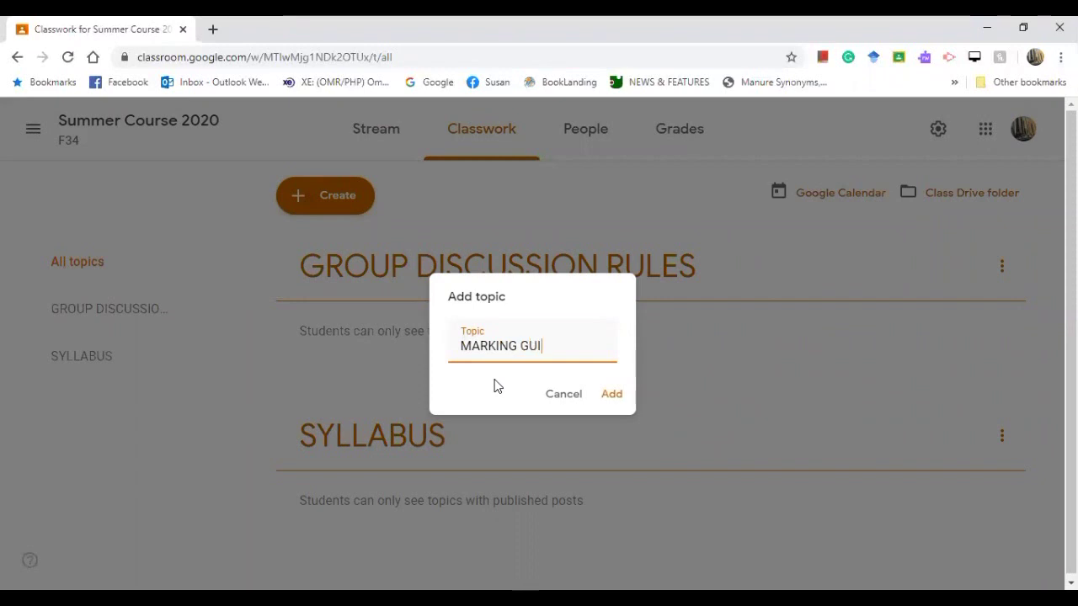
{"action": "left_click", "coordinate": [625, 401]}
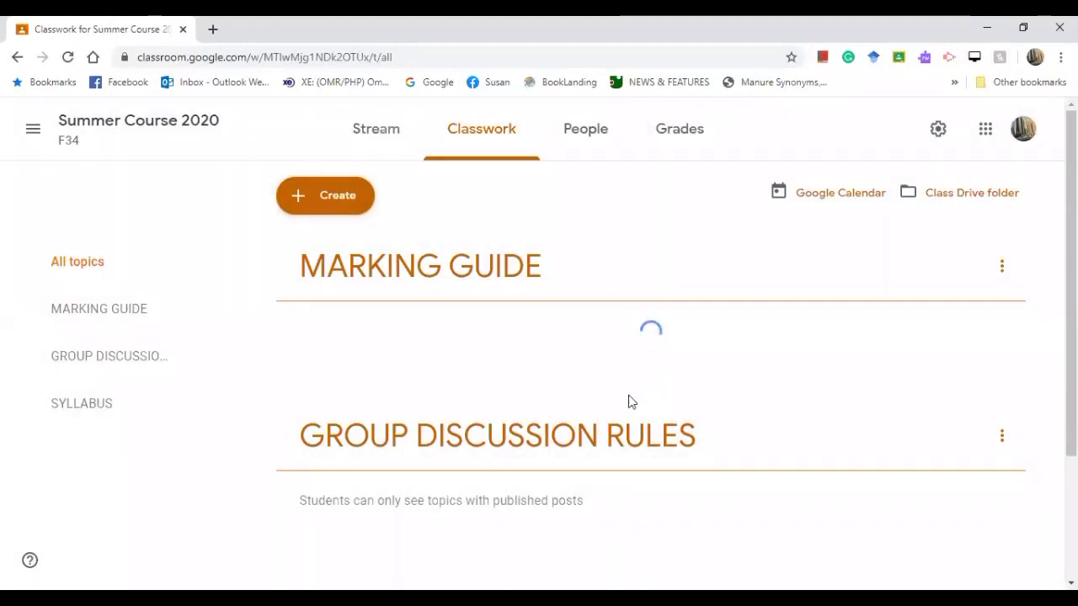
{"action": "scroll", "coordinate": [648, 414], "scroll_direction": "down", "scroll_amount": 2}
{"action": "scroll", "coordinate": [353, 348], "scroll_direction": "up", "scroll_amount": 4}
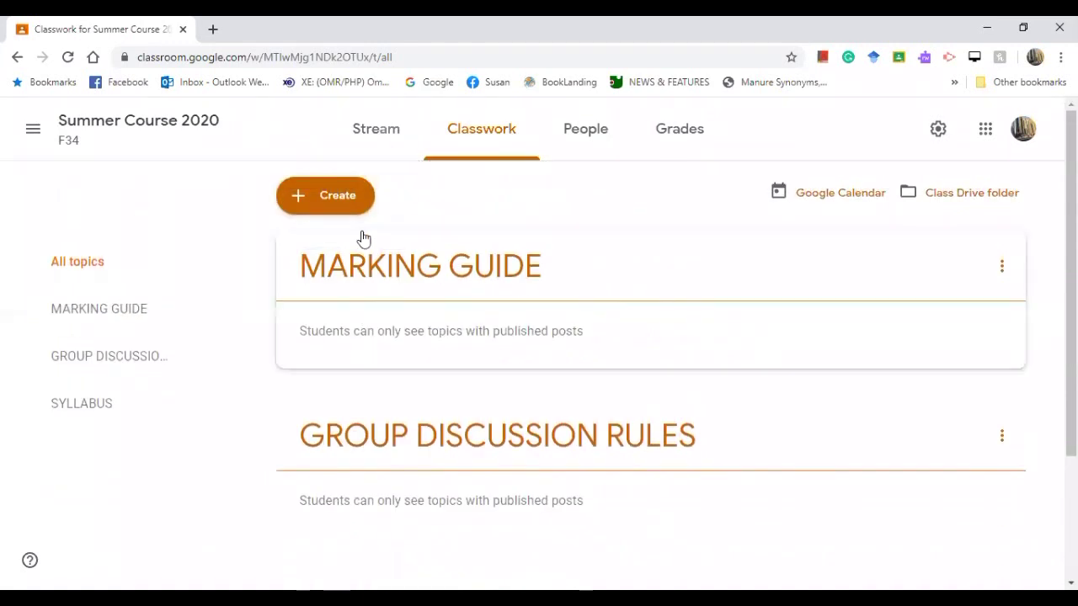
{"action": "left_click", "coordinate": [354, 202]}
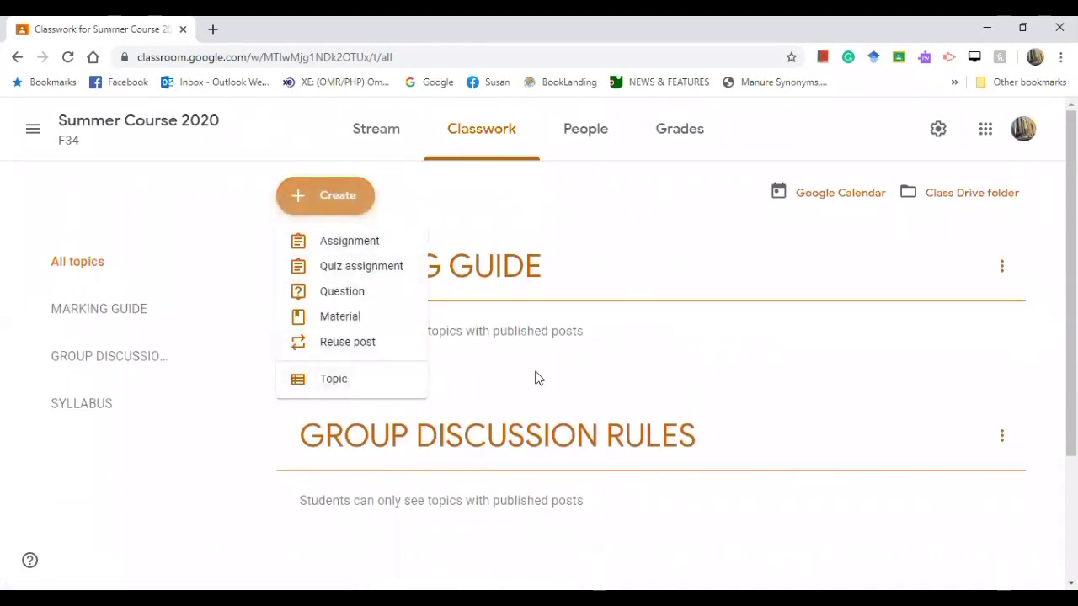
{"action": "left_click", "coordinate": [647, 372]}
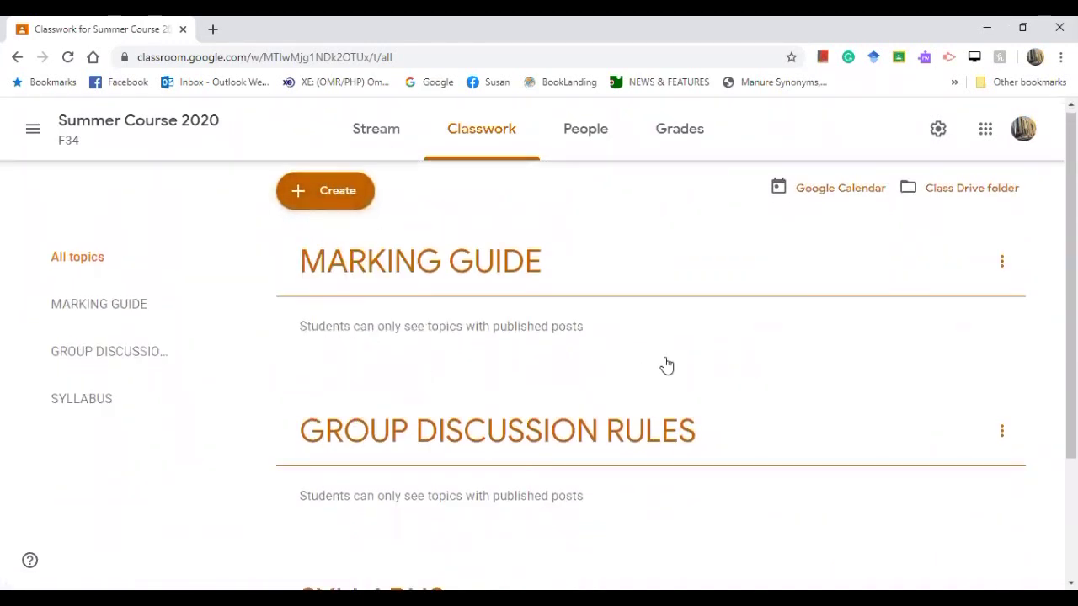
{"action": "scroll", "coordinate": [664, 370], "scroll_direction": "down", "scroll_amount": 2}
{"action": "scroll", "coordinate": [667, 356], "scroll_direction": "up", "scroll_amount": 2}
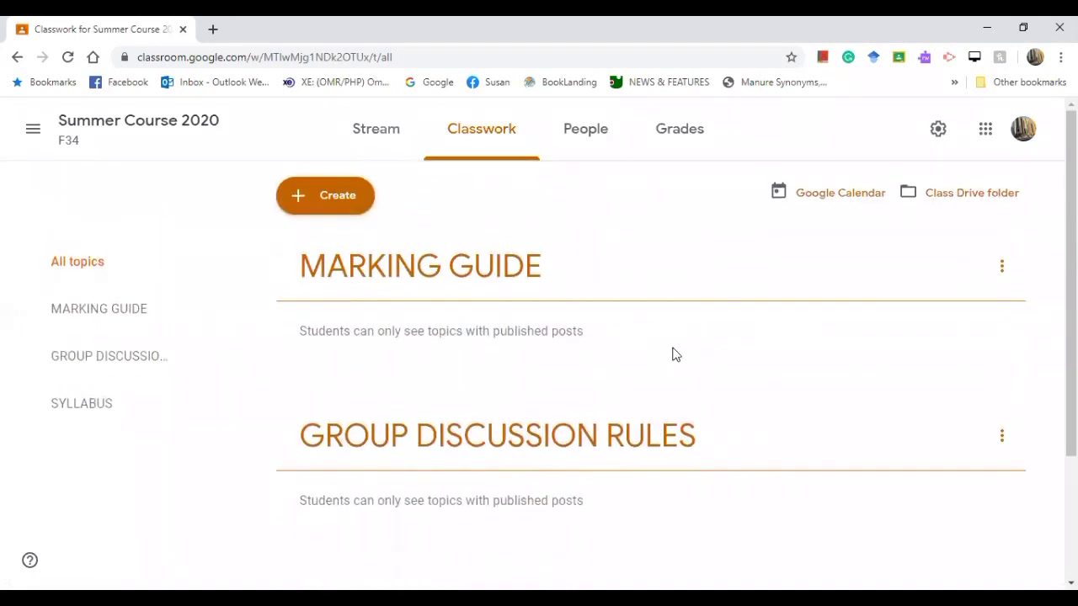
{"action": "scroll", "coordinate": [666, 353], "scroll_direction": "down", "scroll_amount": 2}
{"action": "scroll", "coordinate": [578, 434], "scroll_direction": "up", "scroll_amount": 2}
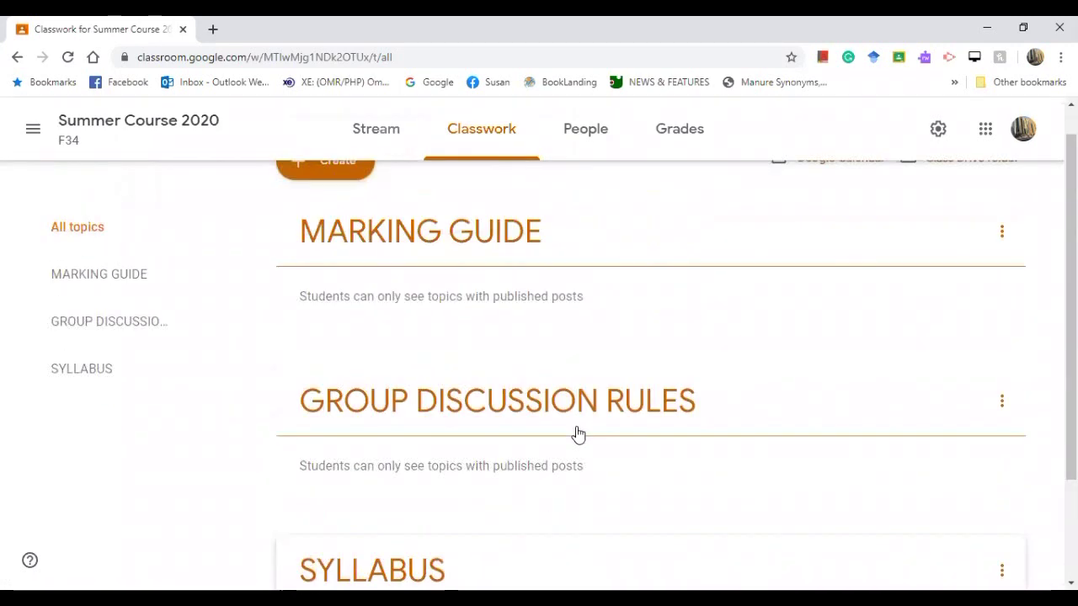
Move the SYLLABUS topic up twice so that it comes before MARKING GUIDE and GROUP DISCUSSION RULES.
{"action": "scroll", "coordinate": [592, 431], "scroll_direction": "down", "scroll_amount": 1}
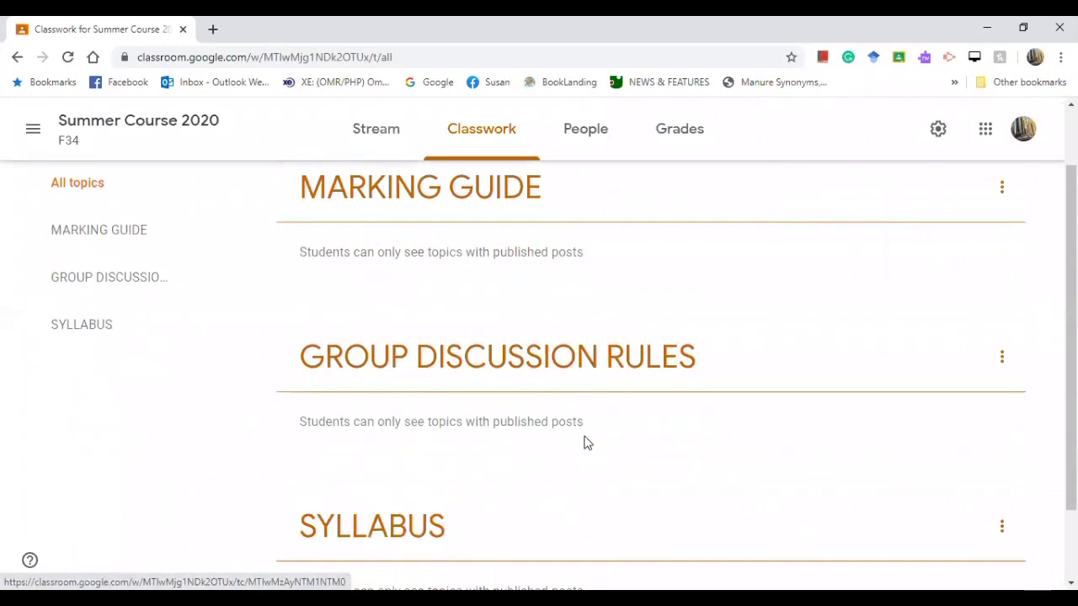
{"action": "scroll", "coordinate": [542, 497], "scroll_direction": "down", "scroll_amount": 1}
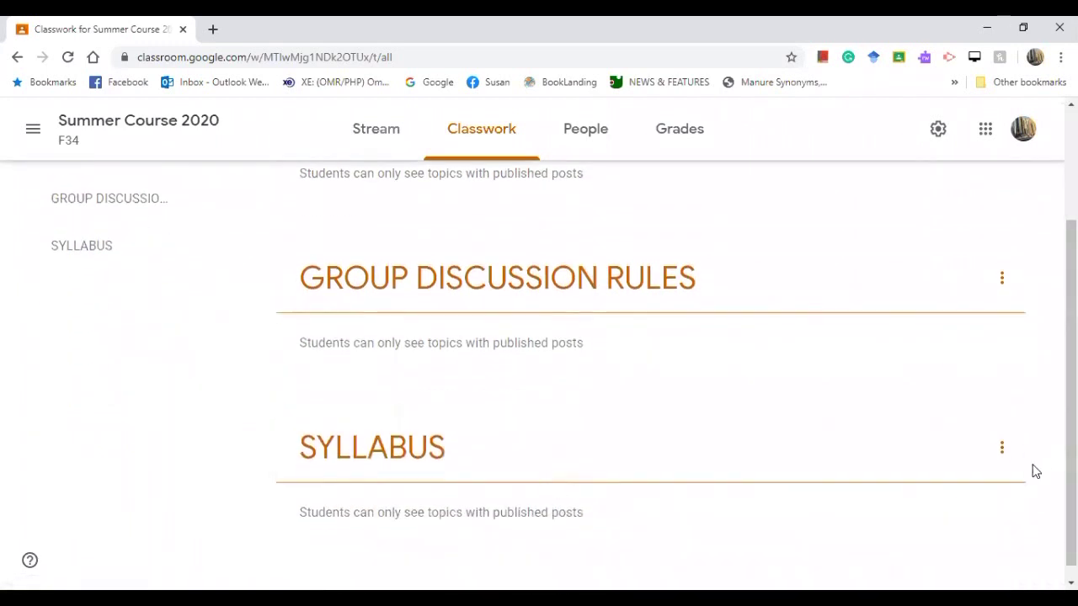
{"action": "left_click", "coordinate": [1002, 453]}
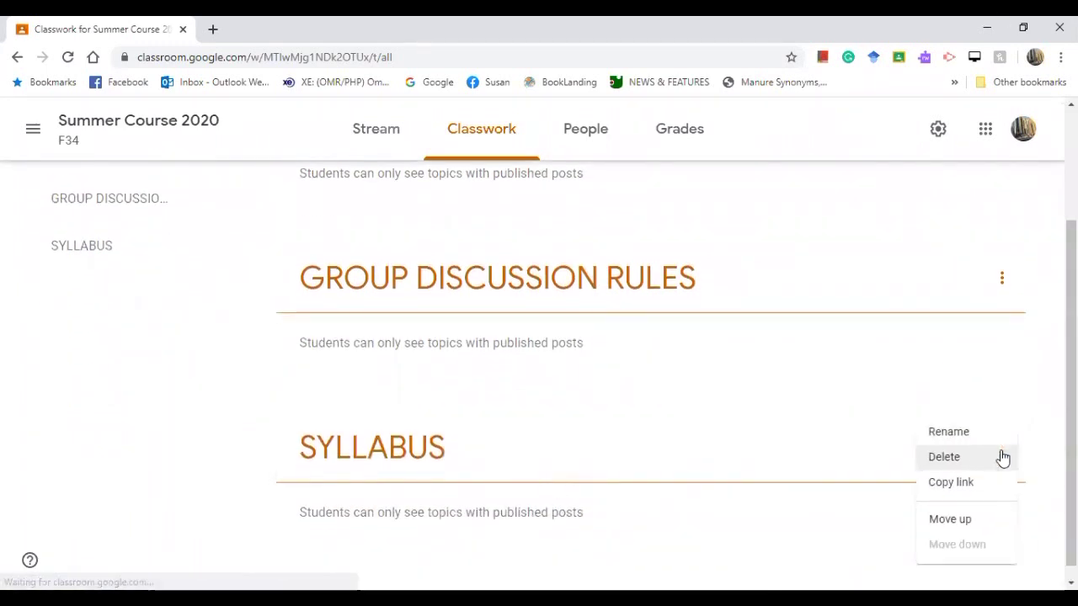
{"action": "left_click", "coordinate": [949, 520]}
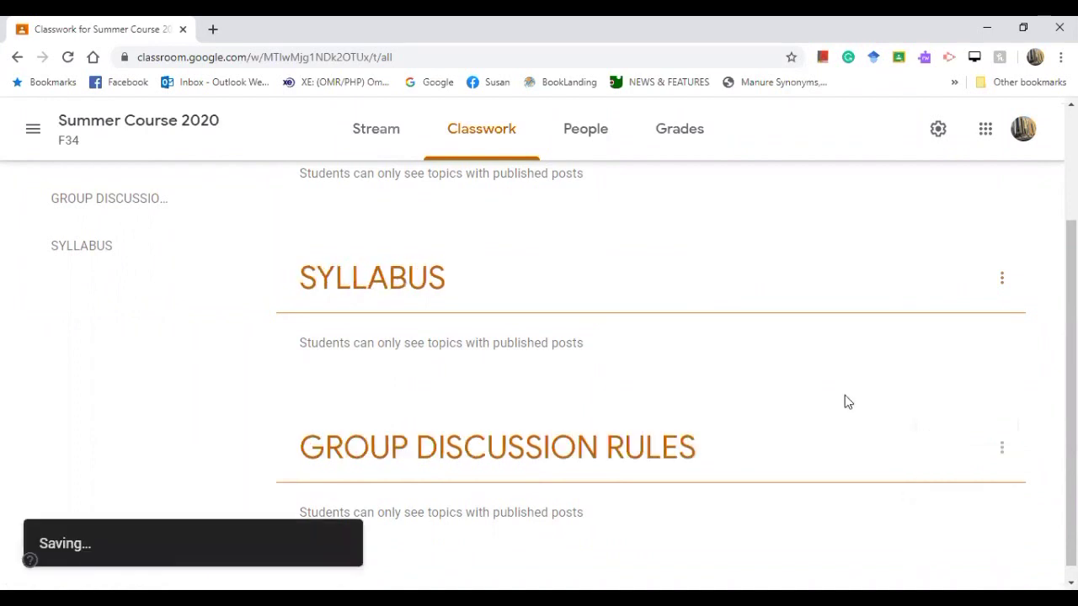
{"action": "left_click", "coordinate": [1002, 445]}
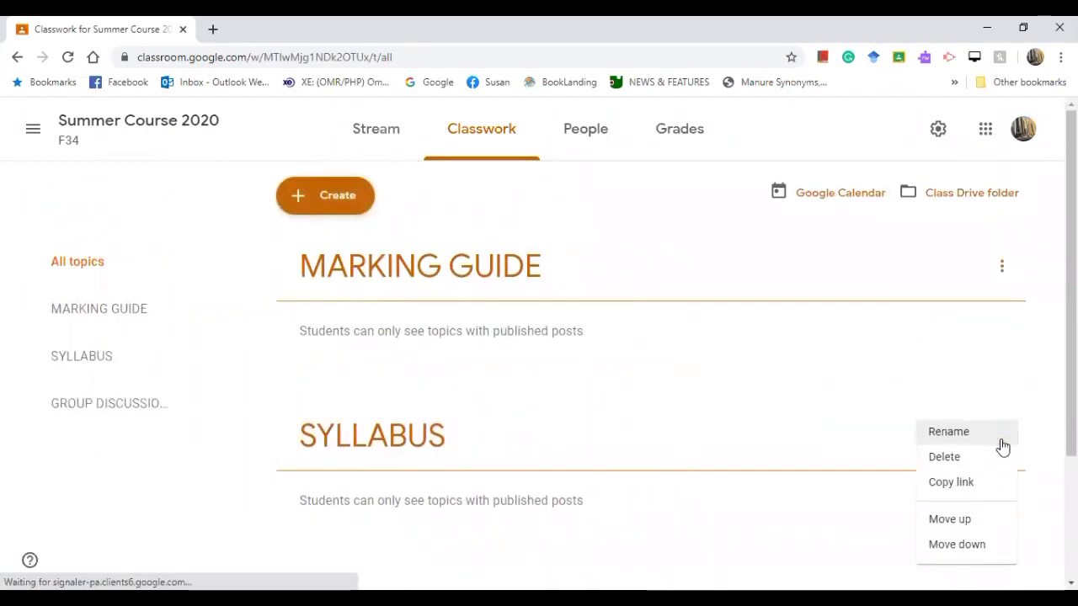
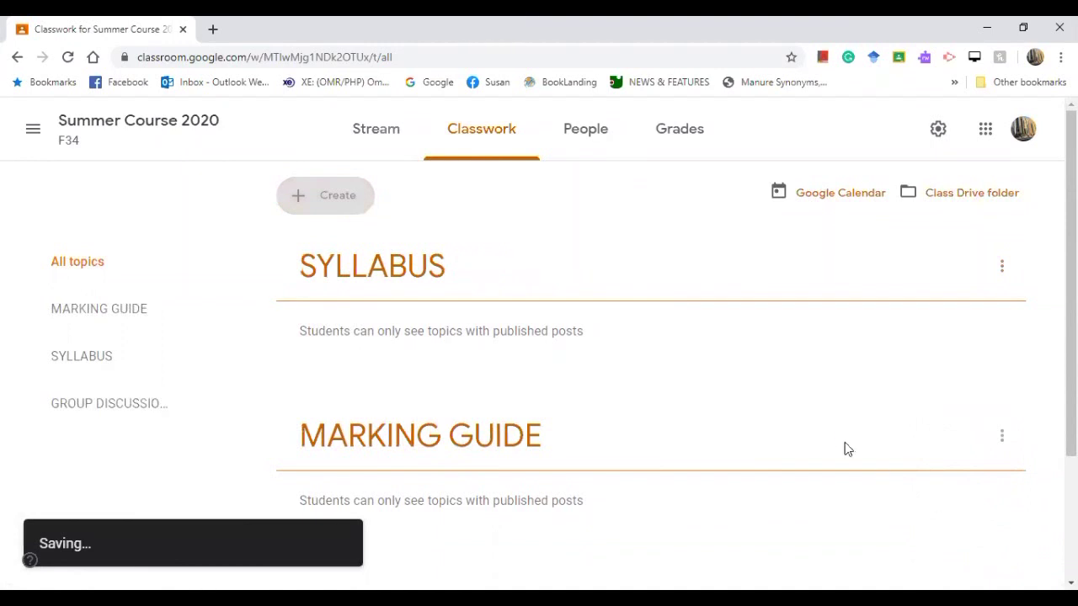
{"action": "scroll", "coordinate": [871, 428], "scroll_direction": "down", "scroll_amount": 2}
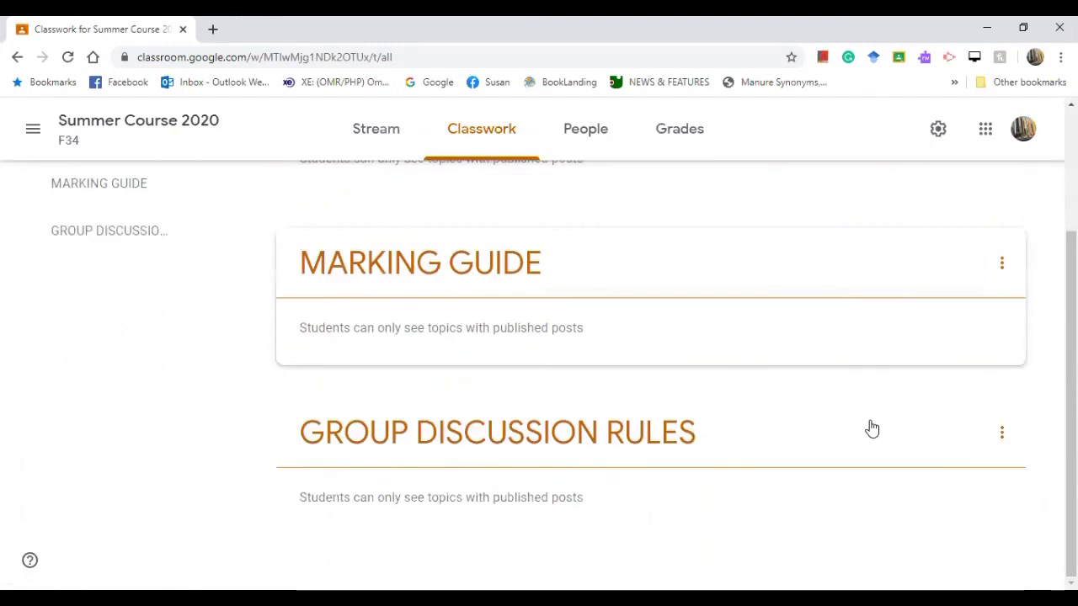
{"action": "scroll", "coordinate": [871, 428], "scroll_direction": "up", "scroll_amount": 2}
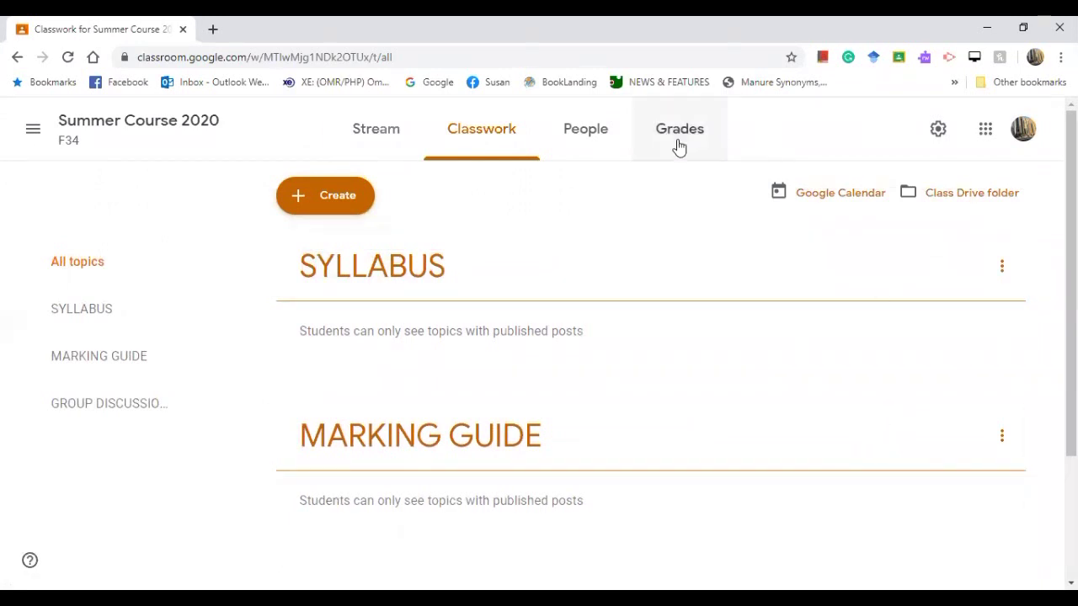
Start a new classwork material titled Syllabus 2020 and leave its description empty.
{"action": "left_click", "coordinate": [328, 198]}
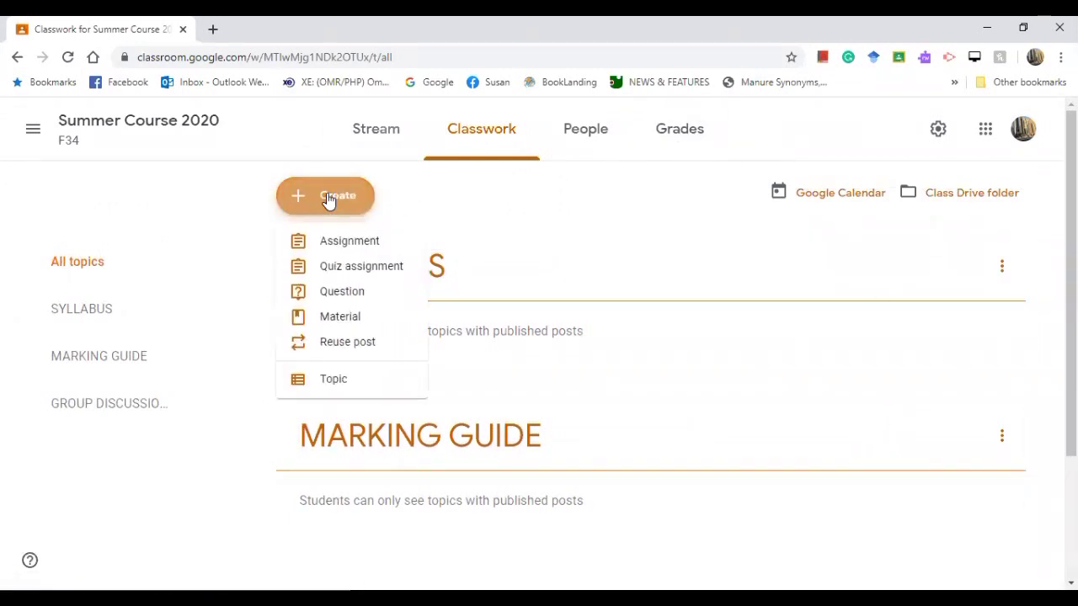
{"action": "left_click", "coordinate": [343, 321]}
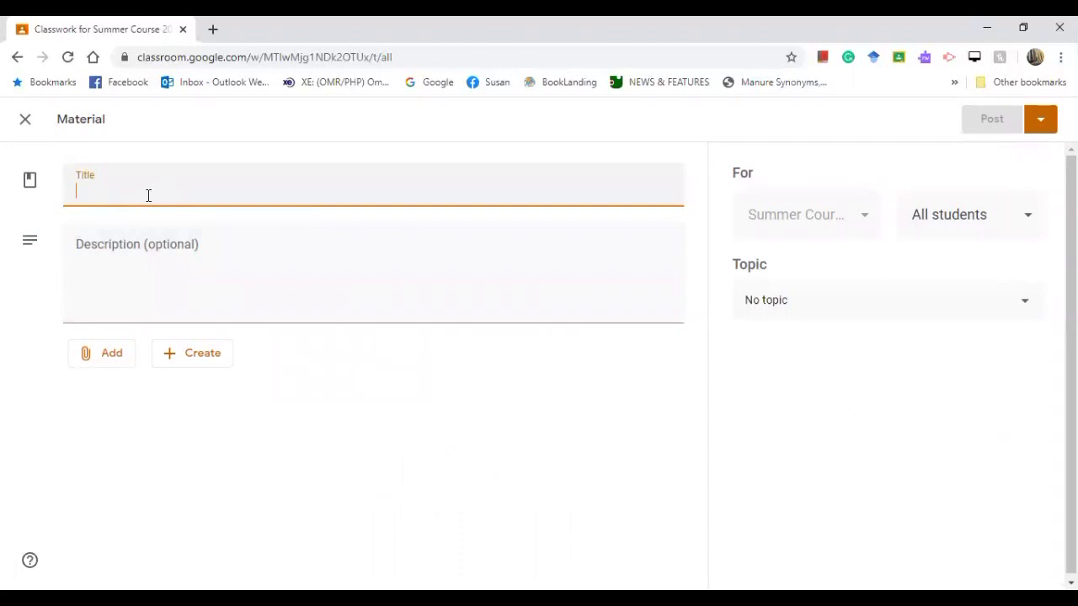
{"action": "type", "text": "SY"}
{"action": "key", "text": "BackSpace"}
{"action": "type", "text": "Sy"}
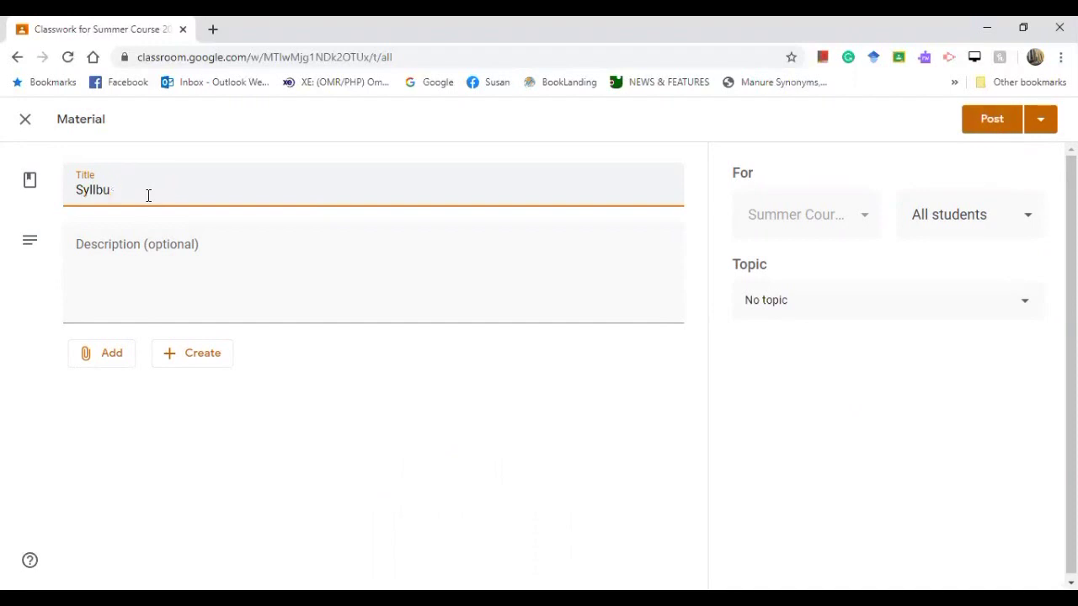
{"action": "type", "text": "llabus 2020"}
{"action": "left_click", "coordinate": [139, 261]}
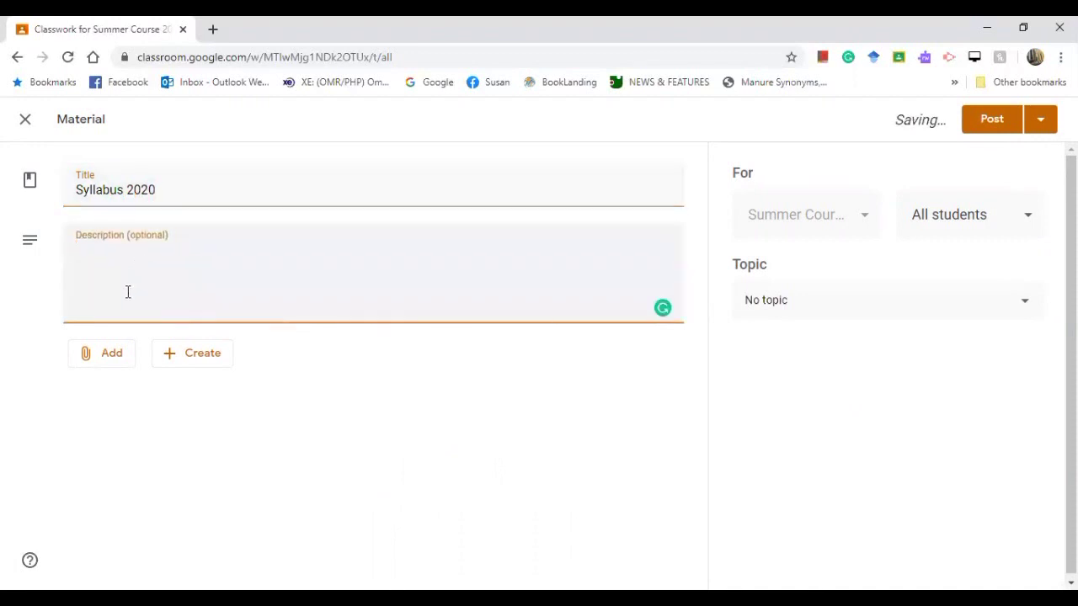
Upload the file Online Quiz Instructions F1 English (1).pdf from the device as an attachment to the Syllabus 2020 material.
{"action": "left_click", "coordinate": [119, 363]}
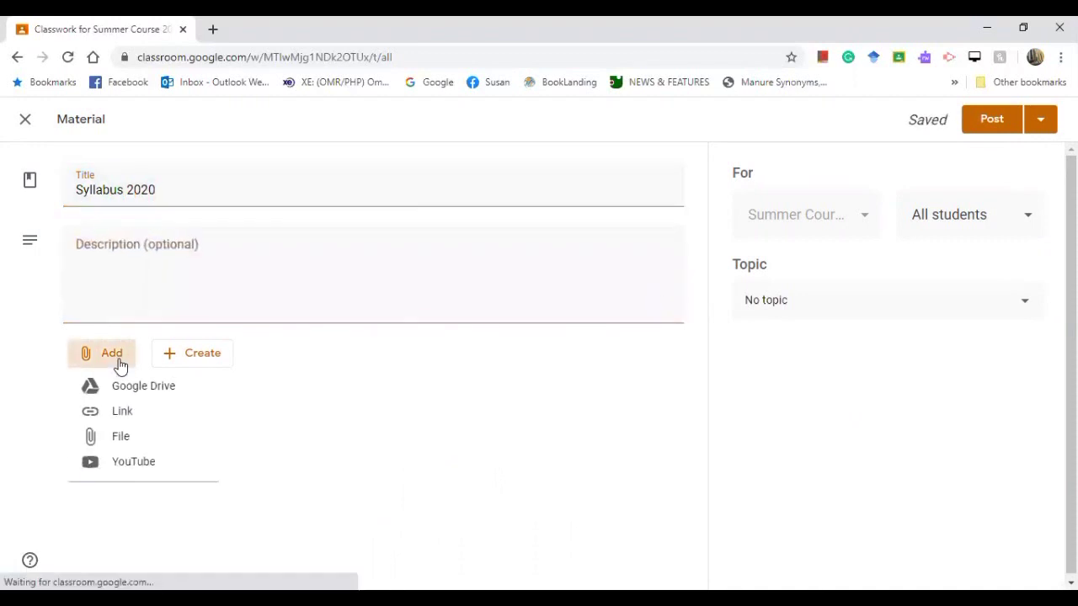
{"action": "left_click", "coordinate": [121, 440]}
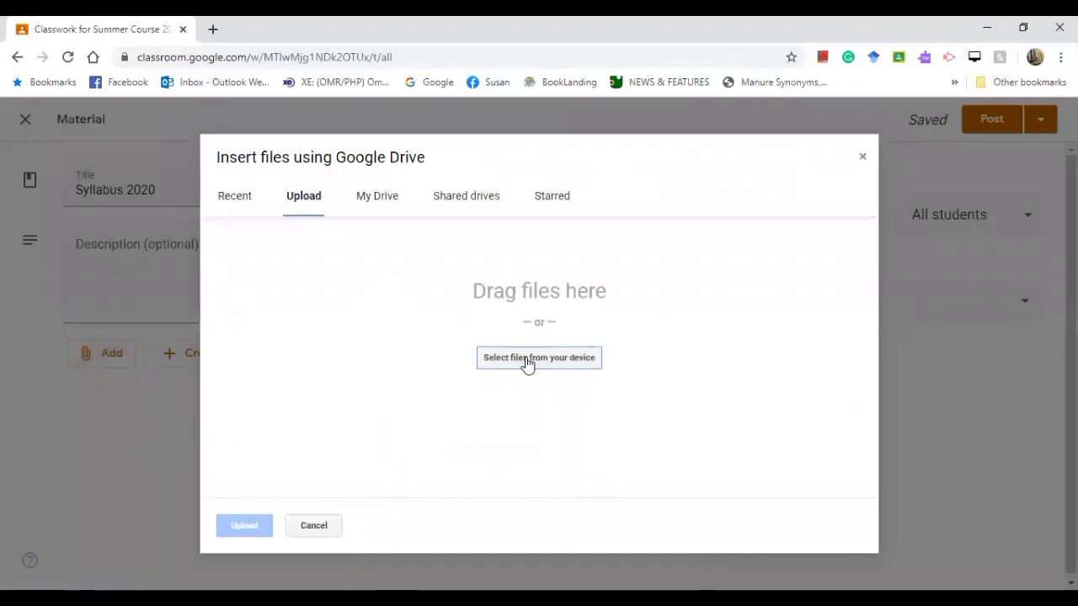
{"action": "left_click", "coordinate": [526, 358]}
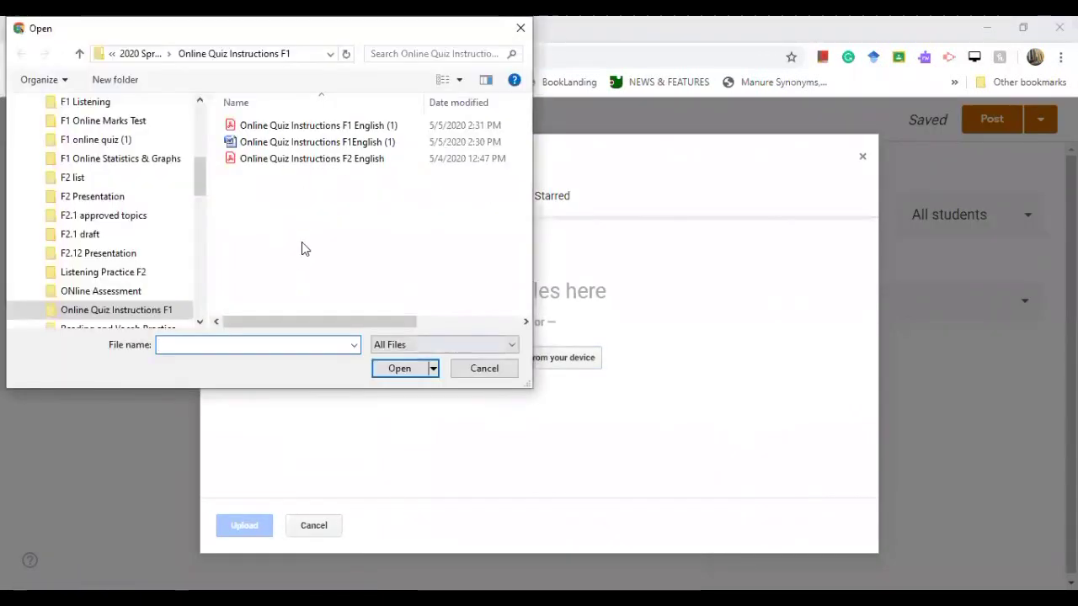
{"action": "left_click", "coordinate": [310, 128]}
{"action": "left_click", "coordinate": [397, 371]}
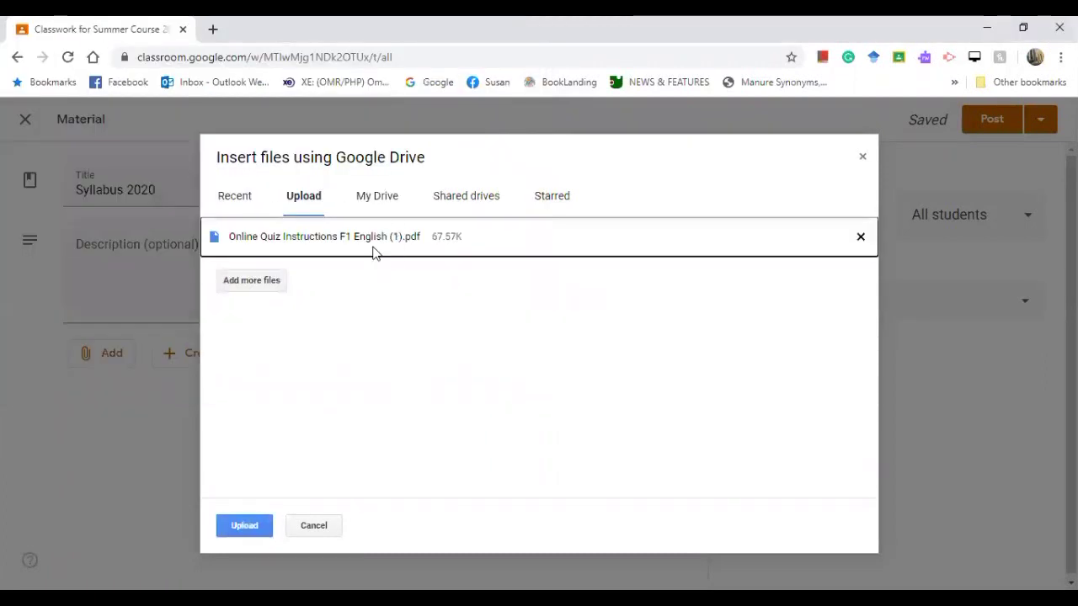
{"action": "left_click", "coordinate": [245, 526]}
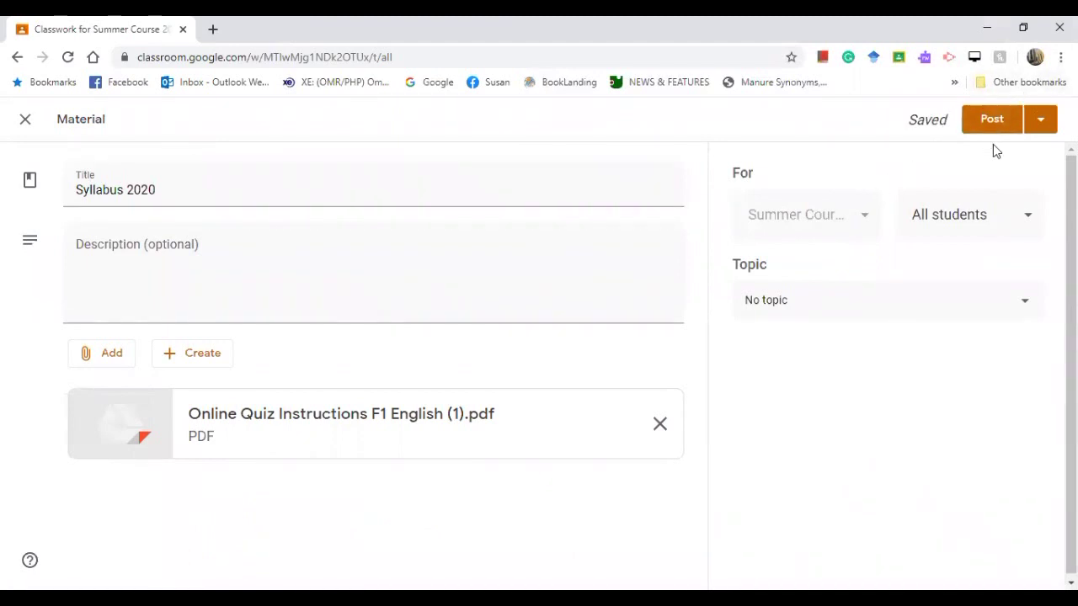
Save the Syllabus 2020 material as a draft and move it under the SYLLABUS topic.
{"action": "left_click", "coordinate": [1041, 122]}
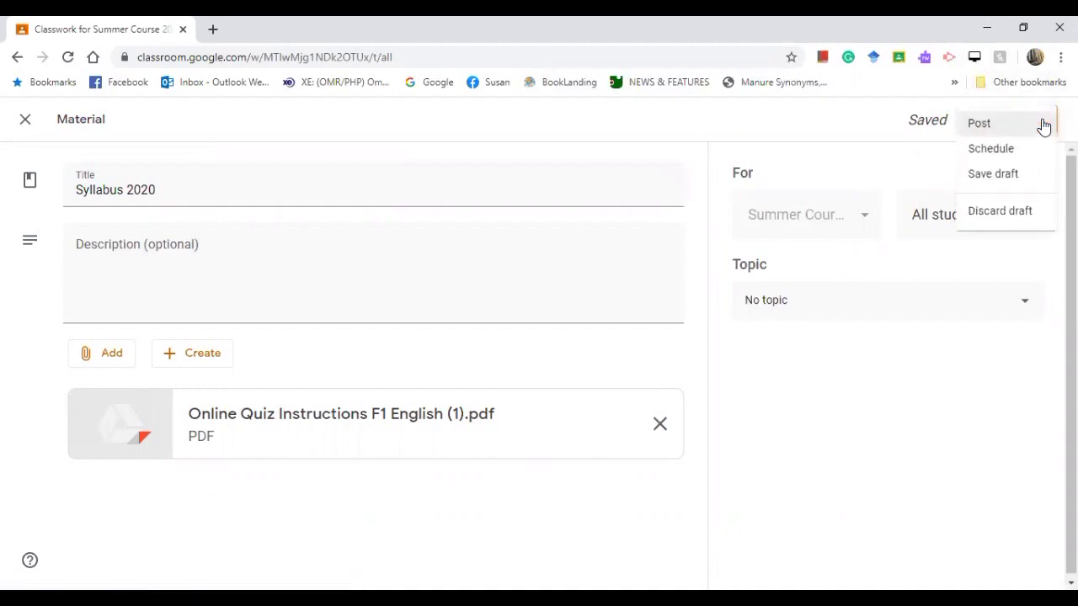
{"action": "left_click", "coordinate": [1014, 176]}
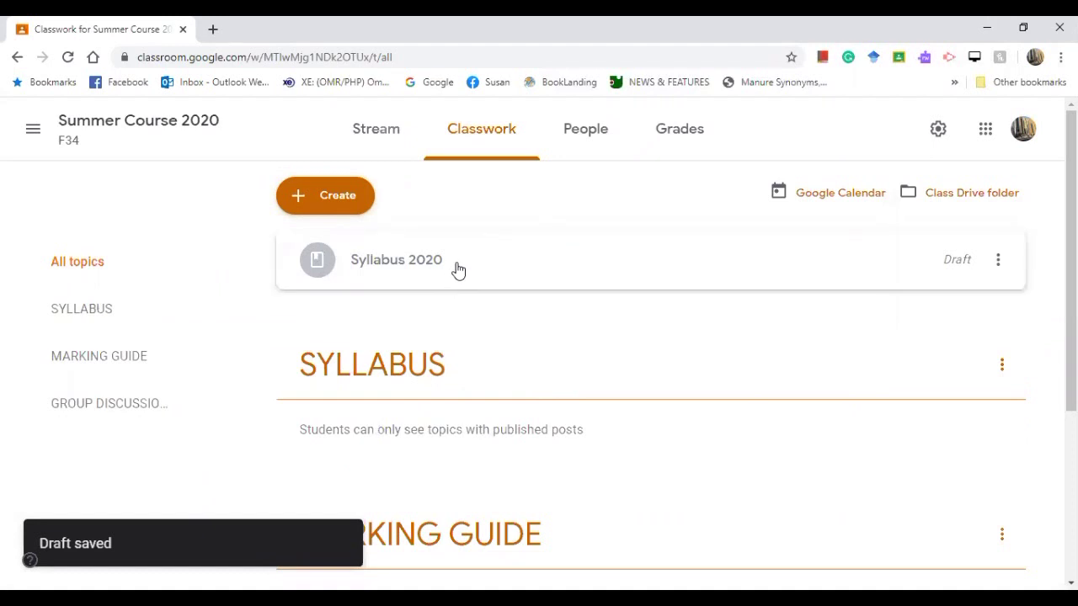
{"action": "left_click_drag", "start_coordinate": [458, 269], "coordinate": [424, 362]}
{"action": "scroll", "coordinate": [772, 455], "scroll_direction": "down", "scroll_amount": 3}
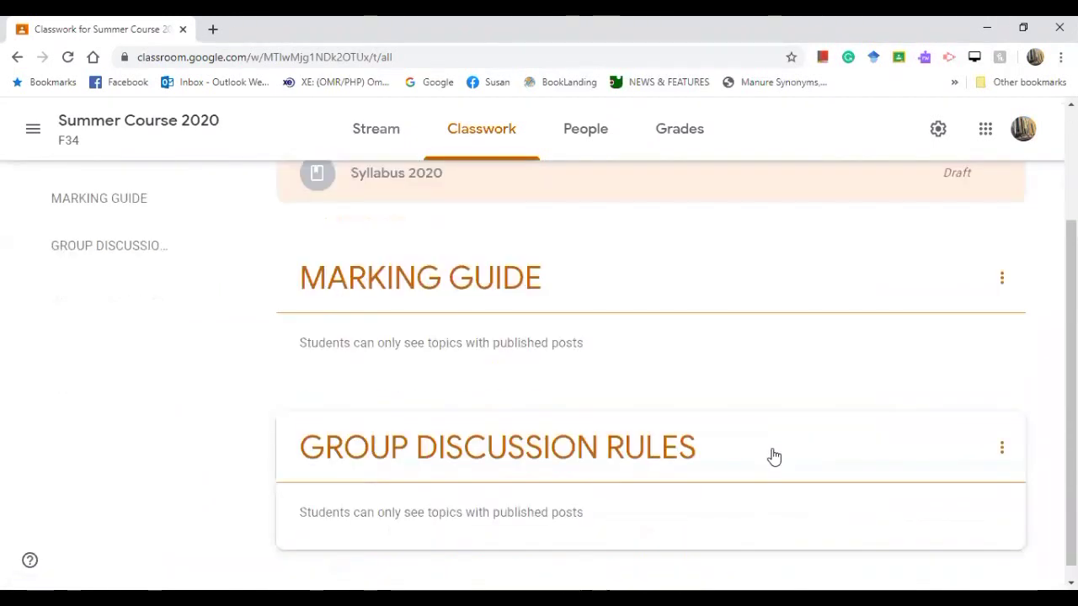
{"action": "scroll", "coordinate": [640, 379], "scroll_direction": "up", "scroll_amount": 3}
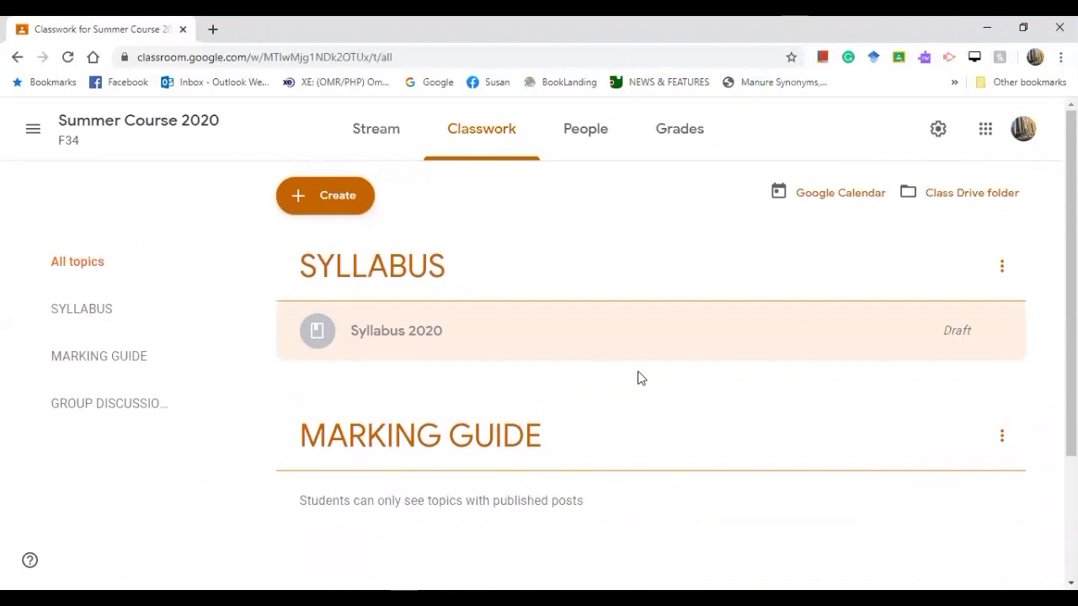
{"action": "scroll", "coordinate": [551, 425], "scroll_direction": "down", "scroll_amount": 1}
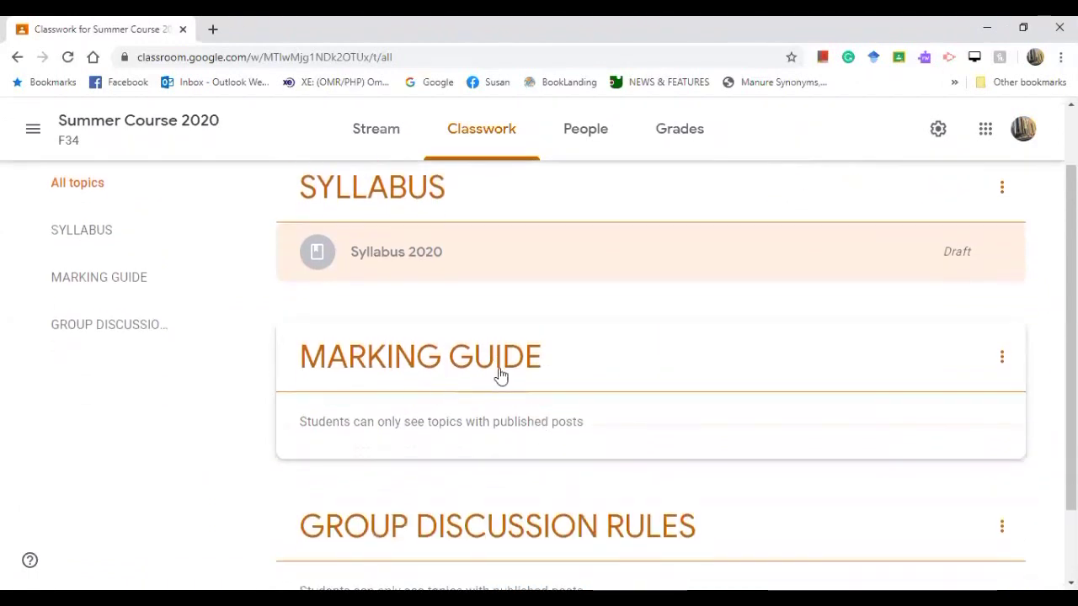
Start a new classwork material titled Marking Guide.
{"action": "scroll", "coordinate": [477, 389], "scroll_direction": "up", "scroll_amount": 1}
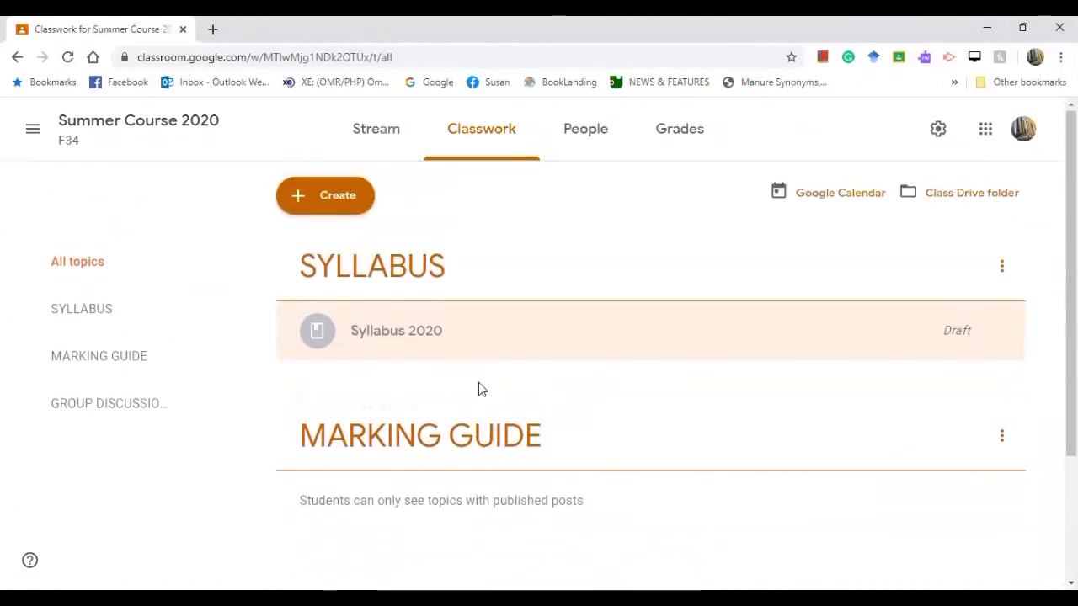
{"action": "left_click", "coordinate": [333, 205]}
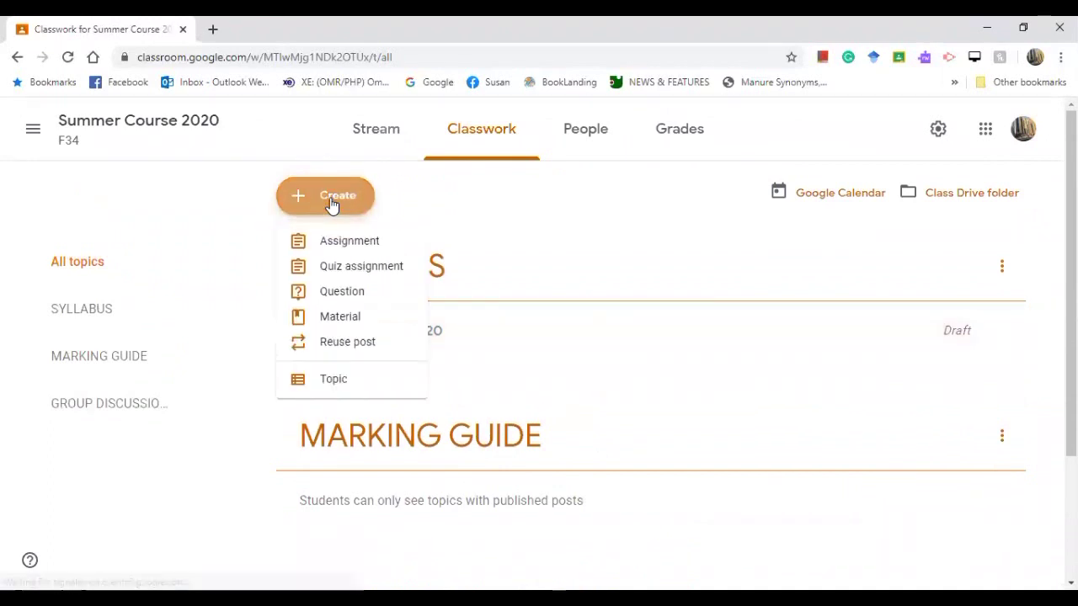
{"action": "left_click", "coordinate": [338, 320]}
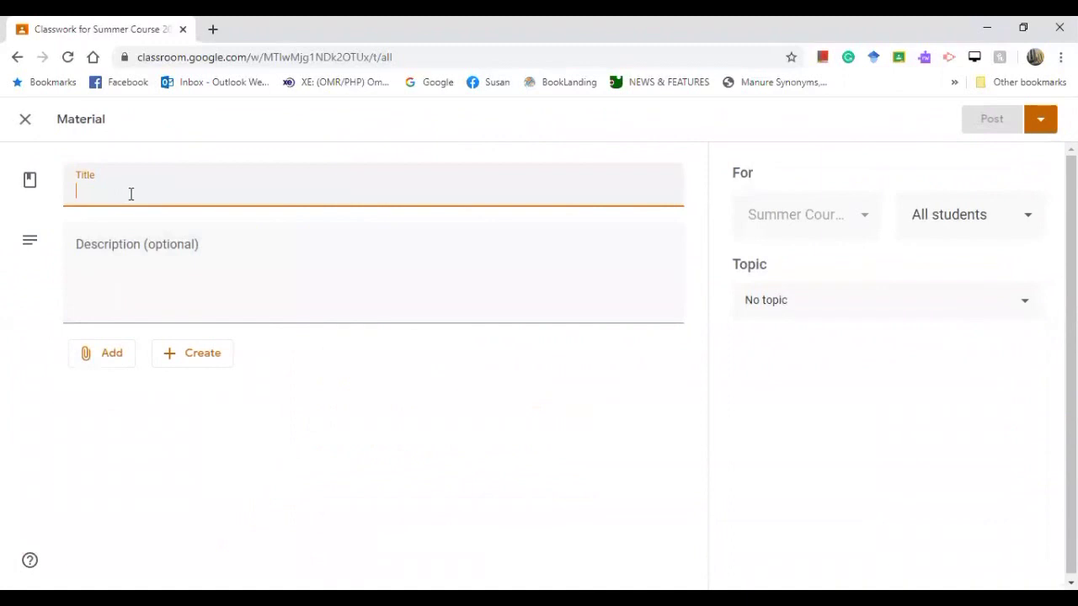
{"action": "type", "text": "marking "}
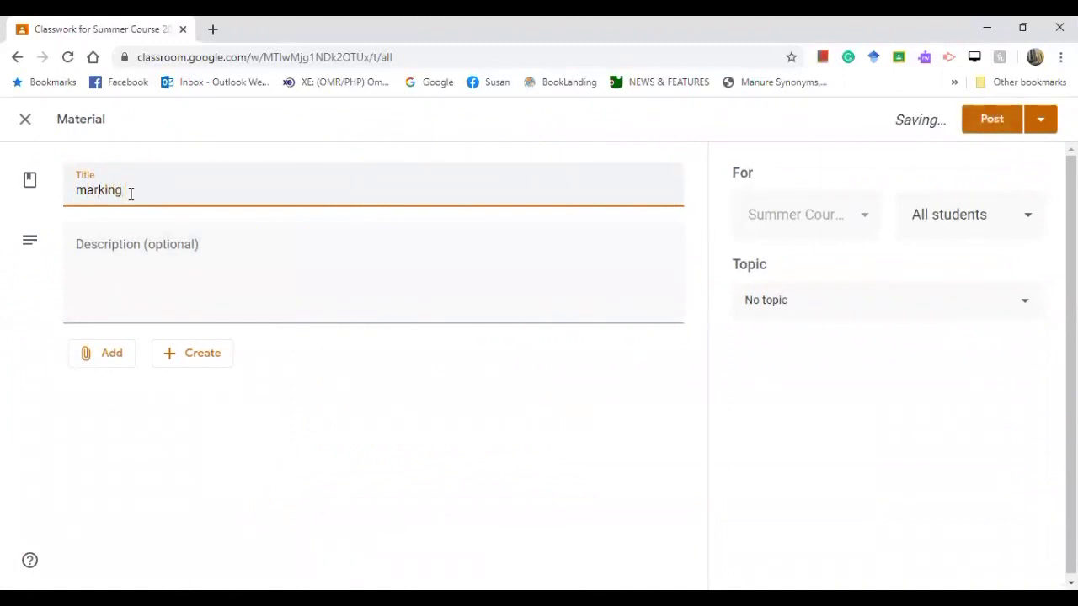
{"action": "type", "text": "guidw"}
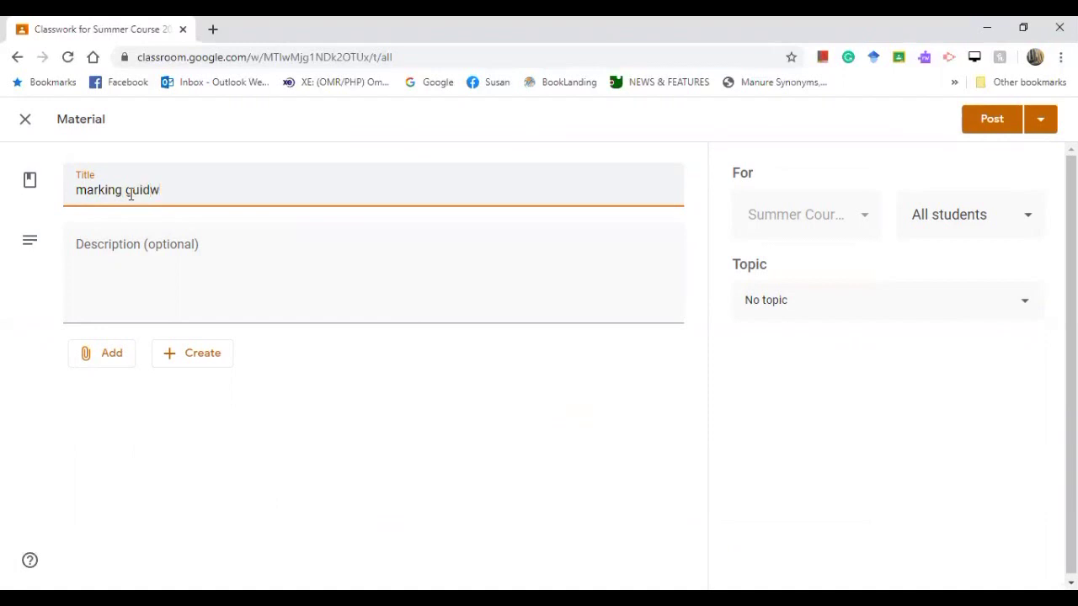
{"action": "key", "text": "BackSpace"}
{"action": "key", "text": "BackSpace"}
{"action": "key", "text": "BackSpace"}
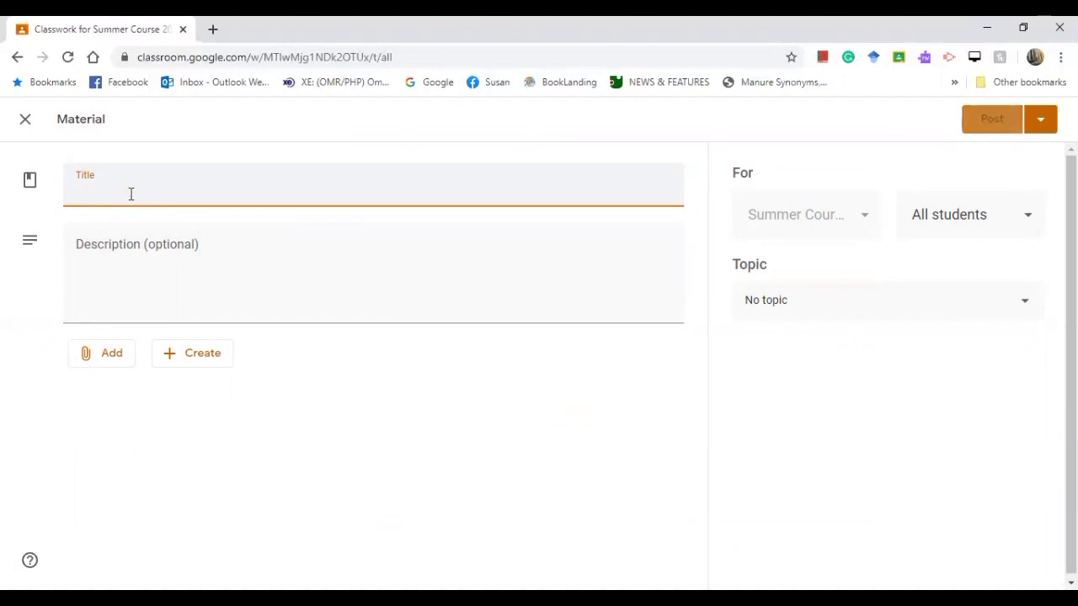
{"action": "type", "text": "M"}
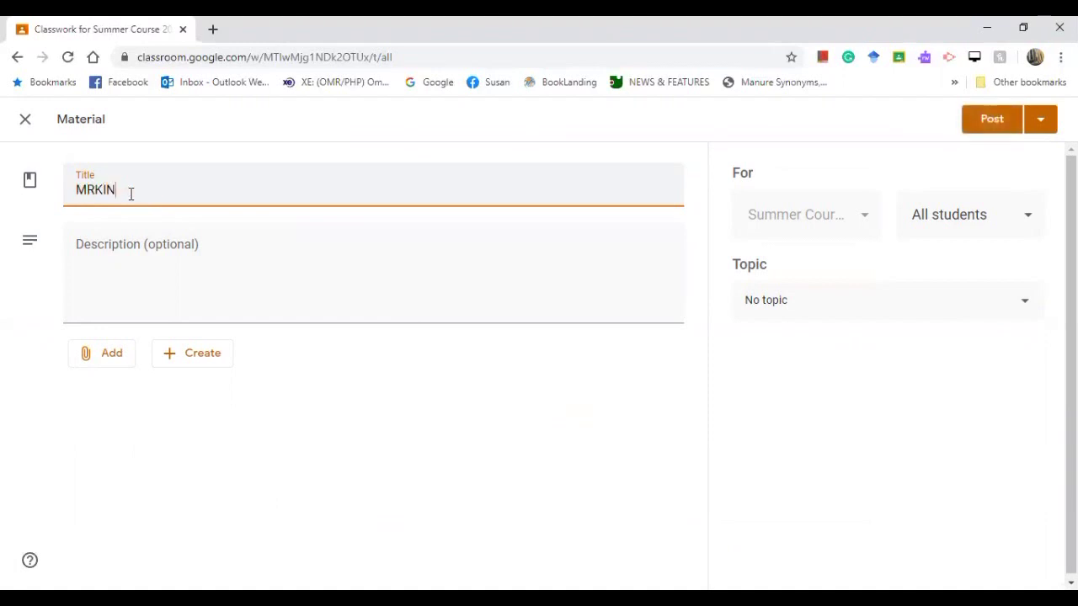
{"action": "type", "text": "arking Guide"}
Upload NU General Principles of Assessment_ver02_FINAL.pdf from the ONline Assessment folder as an attachment to the Marking Guide material.
{"action": "left_click", "coordinate": [101, 355]}
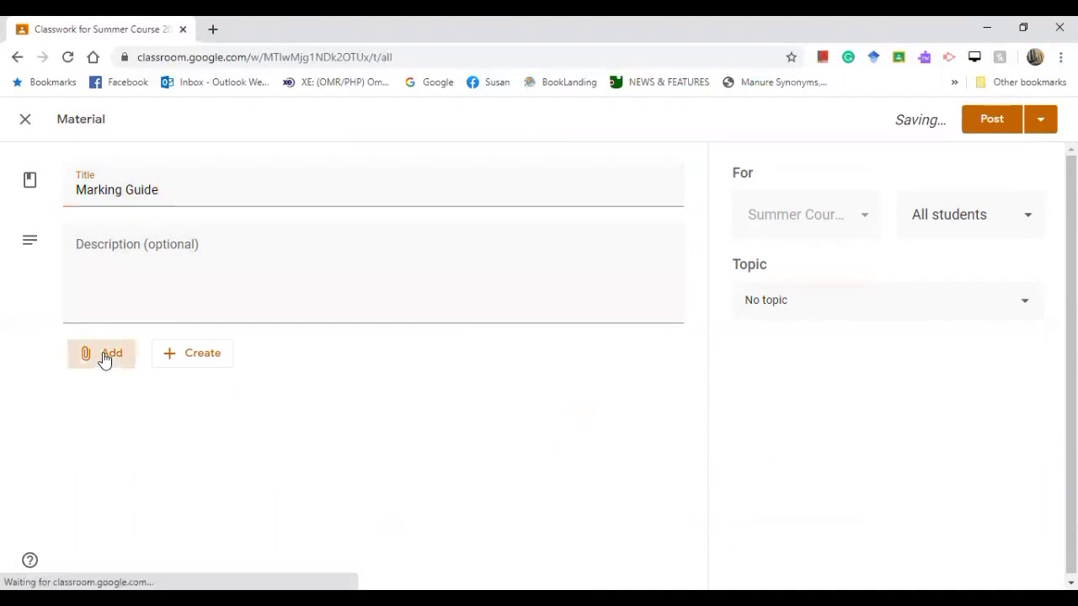
{"action": "left_click", "coordinate": [132, 439]}
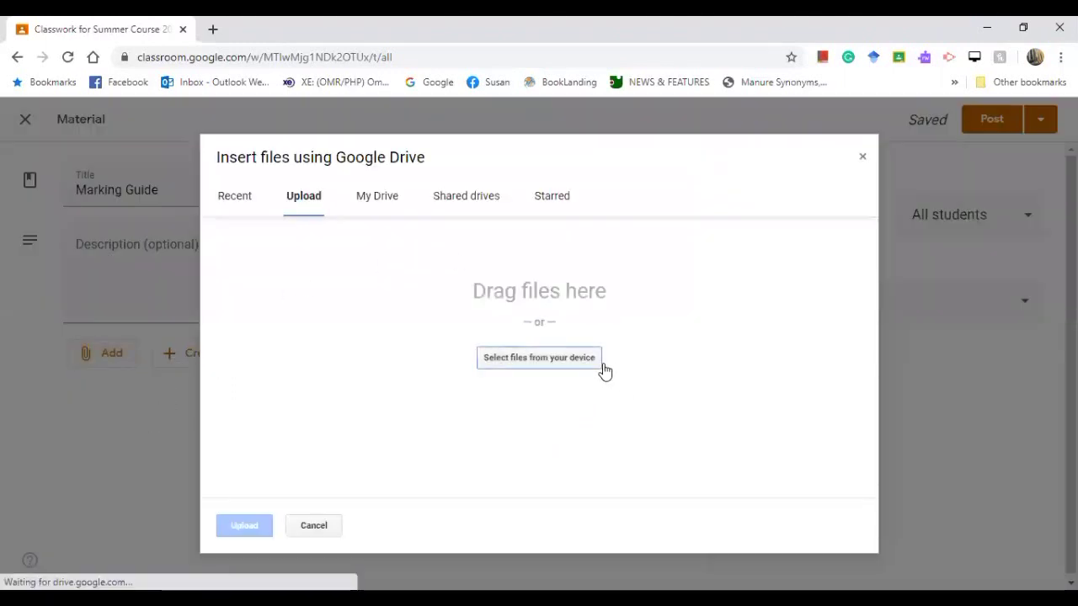
{"action": "left_click", "coordinate": [586, 362]}
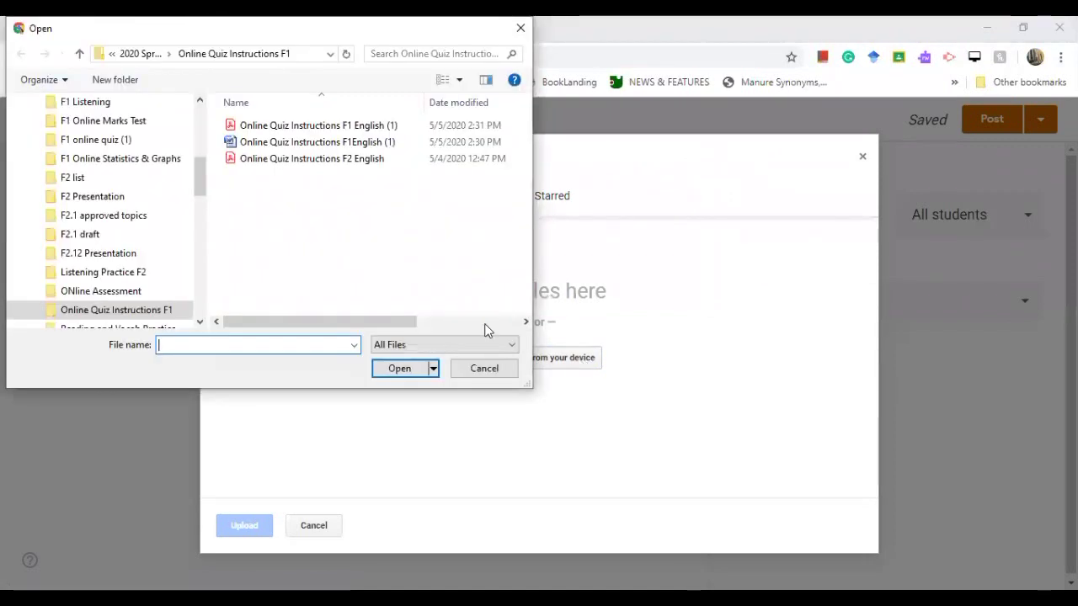
{"action": "left_click", "coordinate": [138, 292]}
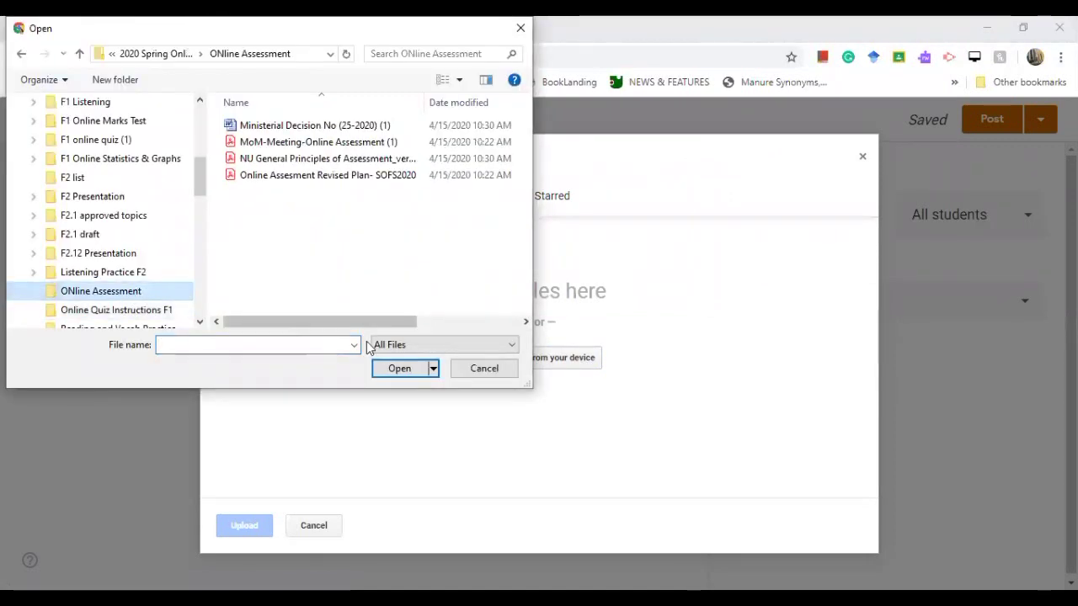
{"action": "left_click", "coordinate": [312, 160]}
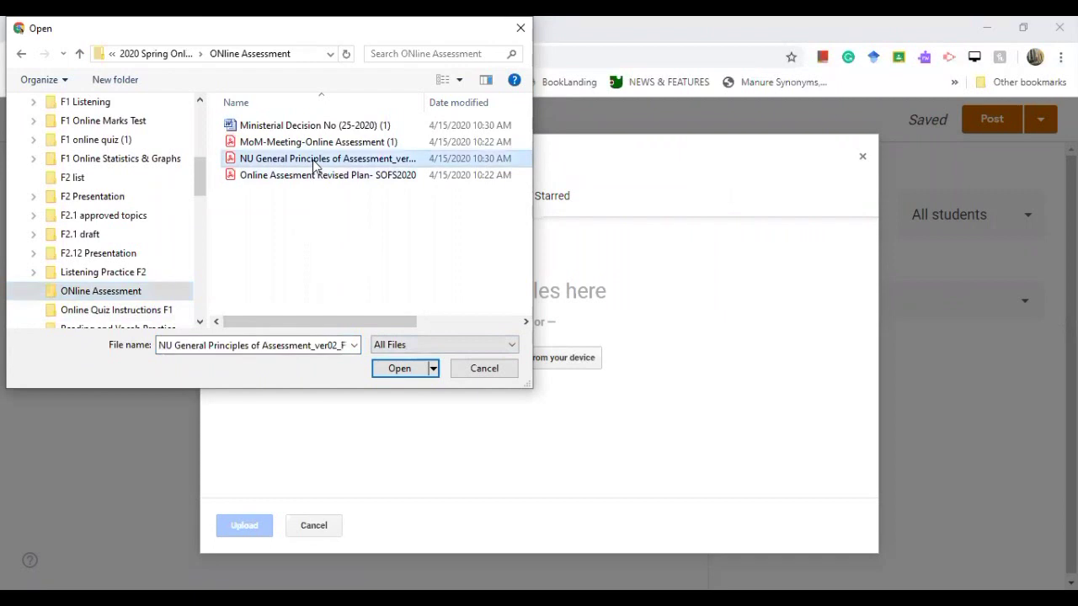
{"action": "left_click", "coordinate": [399, 369]}
{"action": "left_click", "coordinate": [246, 528]}
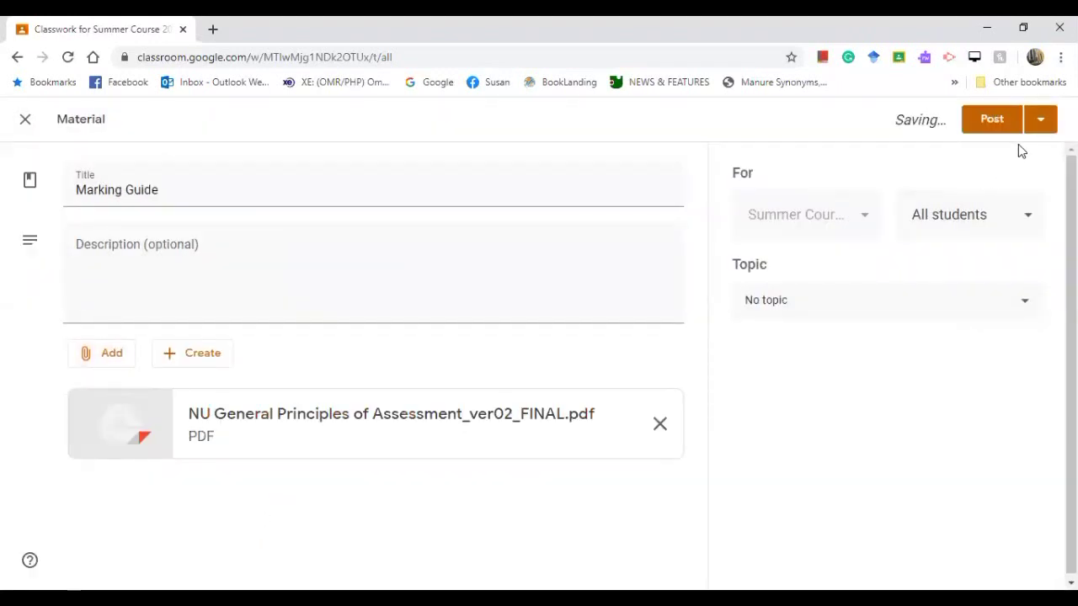
Save the Marking Guide material as a draft and move it under the MARKING GUIDE topic.
{"action": "left_click", "coordinate": [1041, 124]}
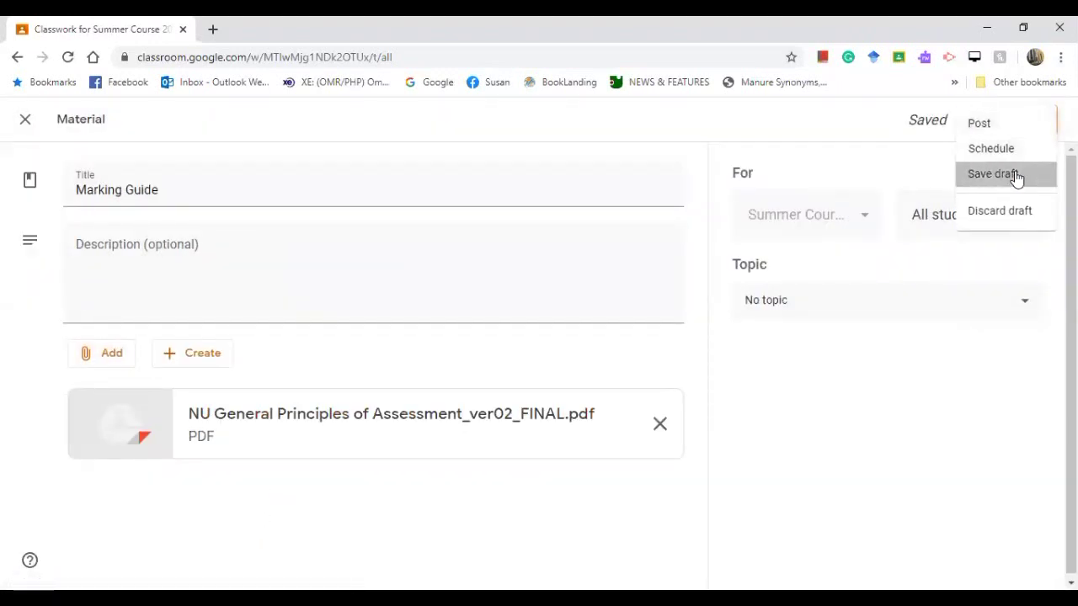
{"action": "left_click", "coordinate": [1015, 178]}
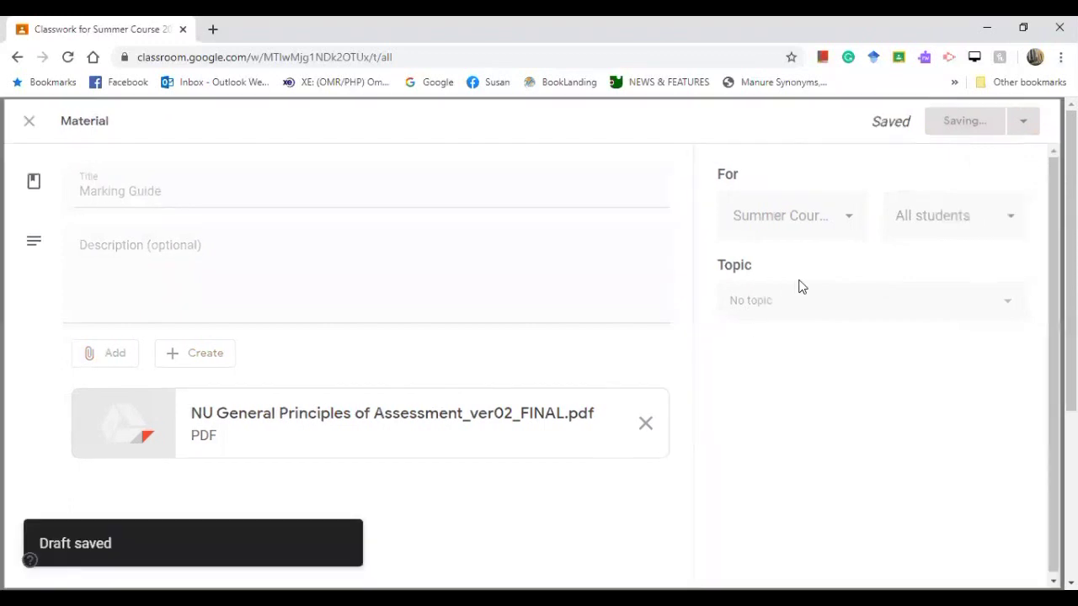
{"action": "scroll", "coordinate": [527, 371], "scroll_direction": "down", "scroll_amount": 1}
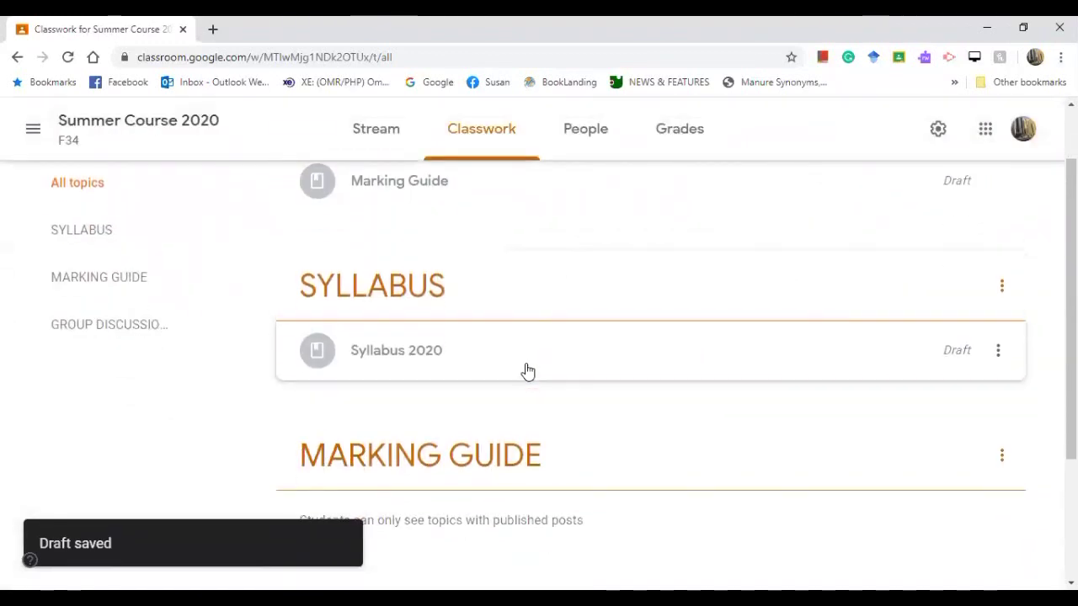
{"action": "scroll", "coordinate": [488, 346], "scroll_direction": "up", "scroll_amount": 1}
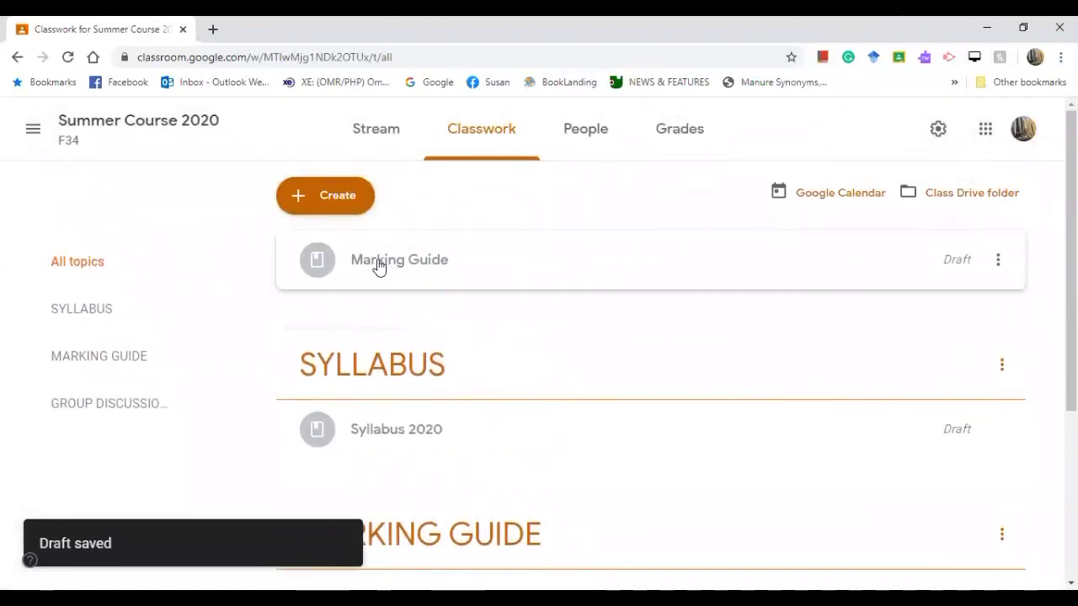
{"action": "left_click_drag", "start_coordinate": [378, 267], "coordinate": [414, 525]}
{"action": "scroll", "coordinate": [590, 414], "scroll_direction": "down", "scroll_amount": 2}
{"action": "scroll", "coordinate": [592, 414], "scroll_direction": "down", "scroll_amount": 1}
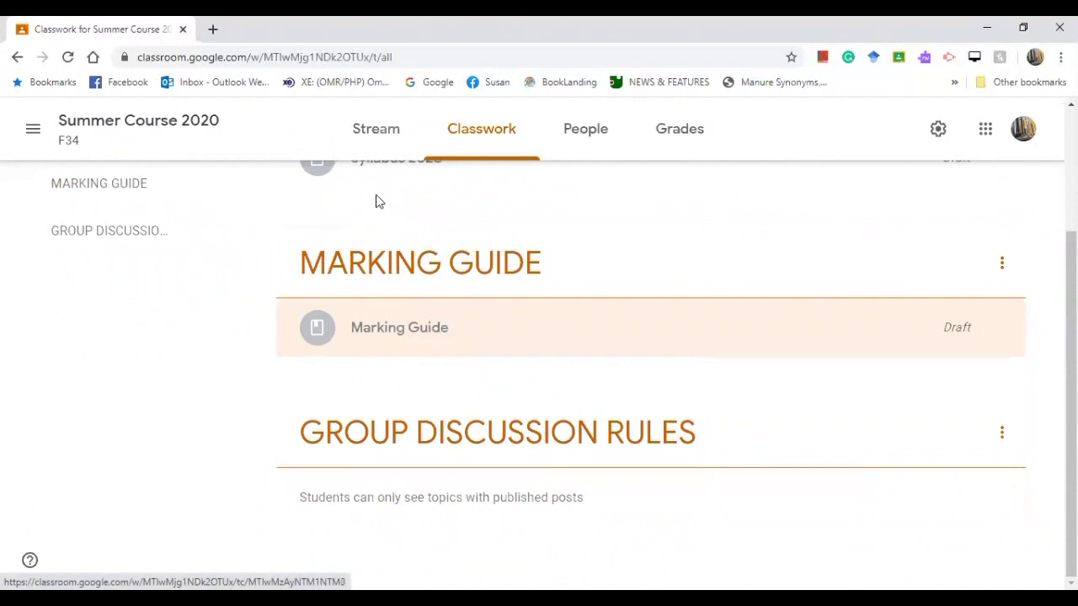
Start a new classwork material titled GD Guide.
{"action": "scroll", "coordinate": [378, 202], "scroll_direction": "up", "scroll_amount": 2}
{"action": "left_click", "coordinate": [339, 207]}
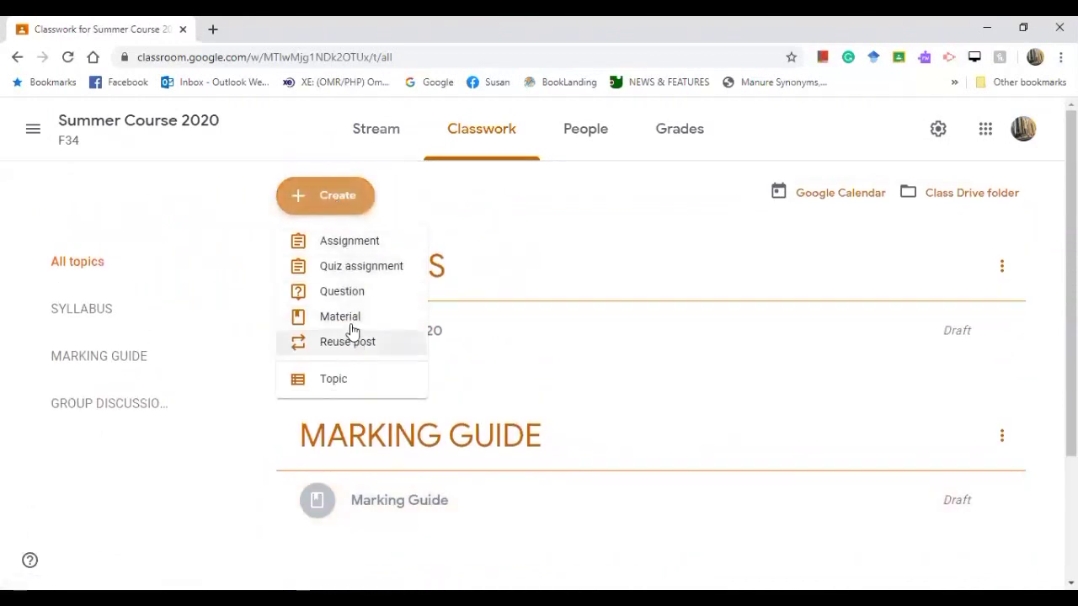
{"action": "left_click", "coordinate": [351, 319]}
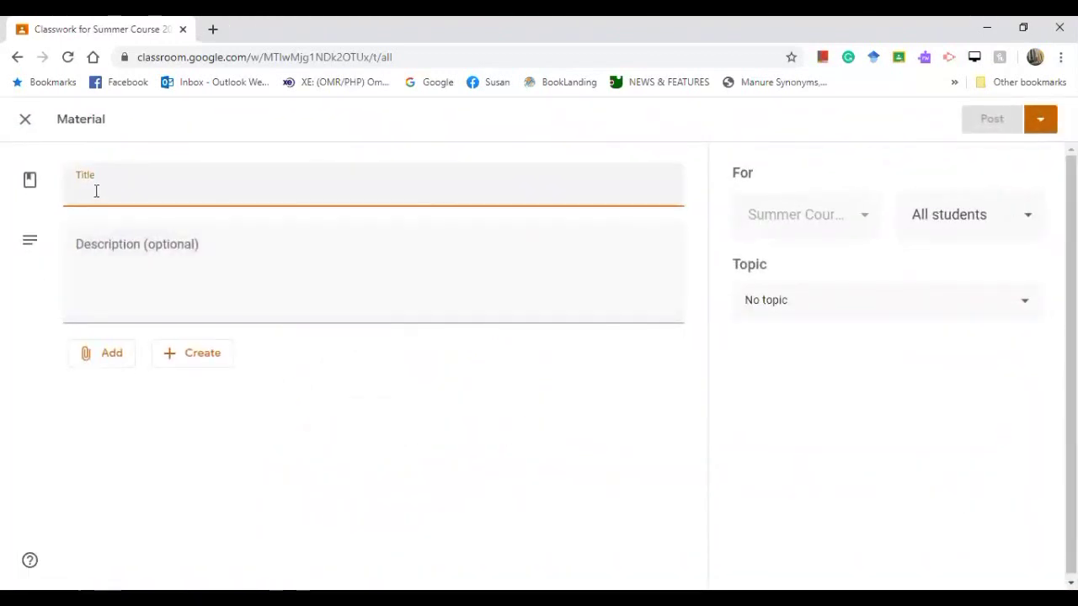
{"action": "type", "text": "Ex"}
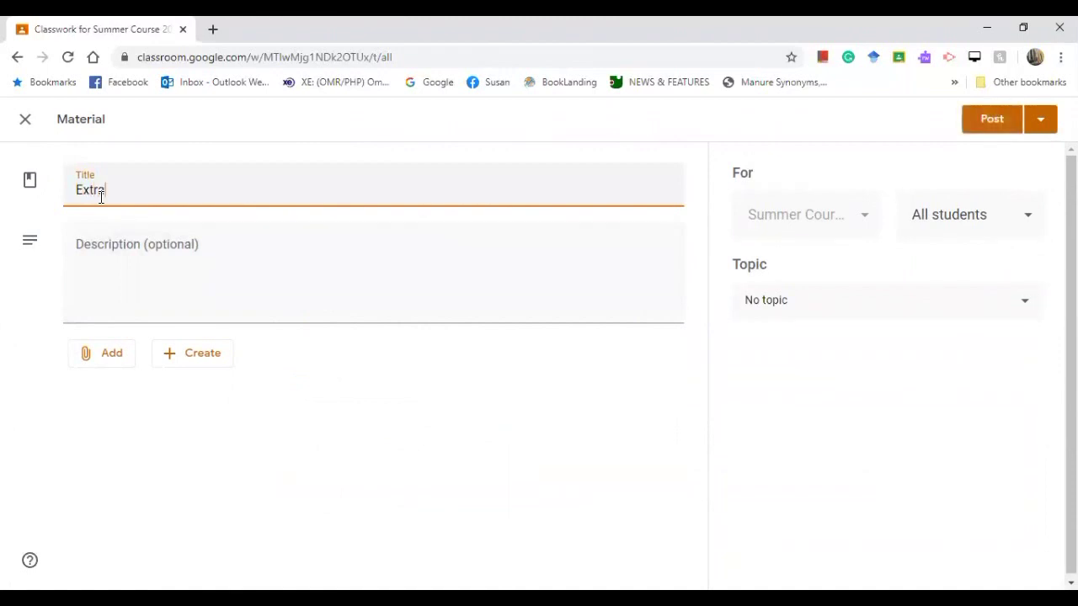
{"action": "type", "text": "tra"}
{"action": "key", "text": "BackSpace"}
{"action": "key", "text": "BackSpace"}
{"action": "key", "text": "BackSpace"}
{"action": "key", "text": "BackSpace"}
{"action": "key", "text": "BackSpace"}
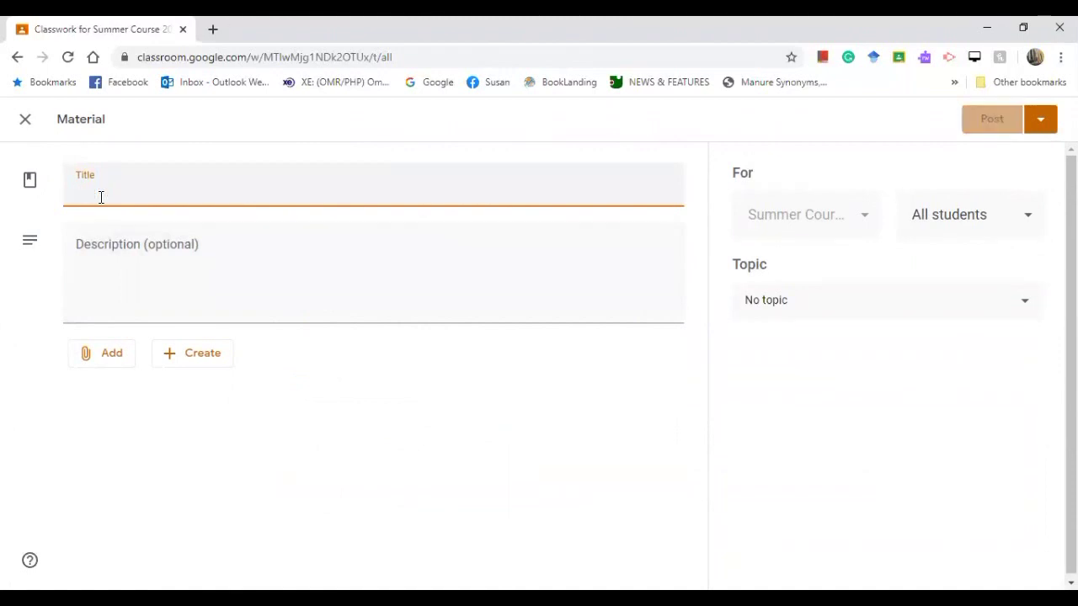
{"action": "type", "text": "GD Guide"}
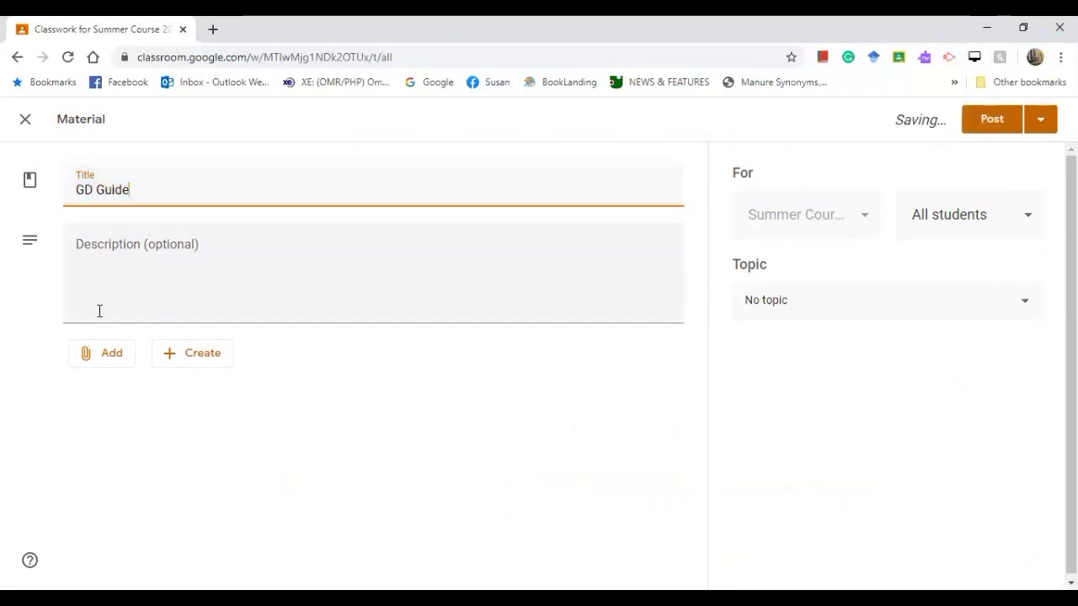
Upload Attendance 05-Apr-2020_14-55-06.xls from the F2 list folder as an attachment to the GD Guide material.
{"action": "left_click", "coordinate": [95, 355]}
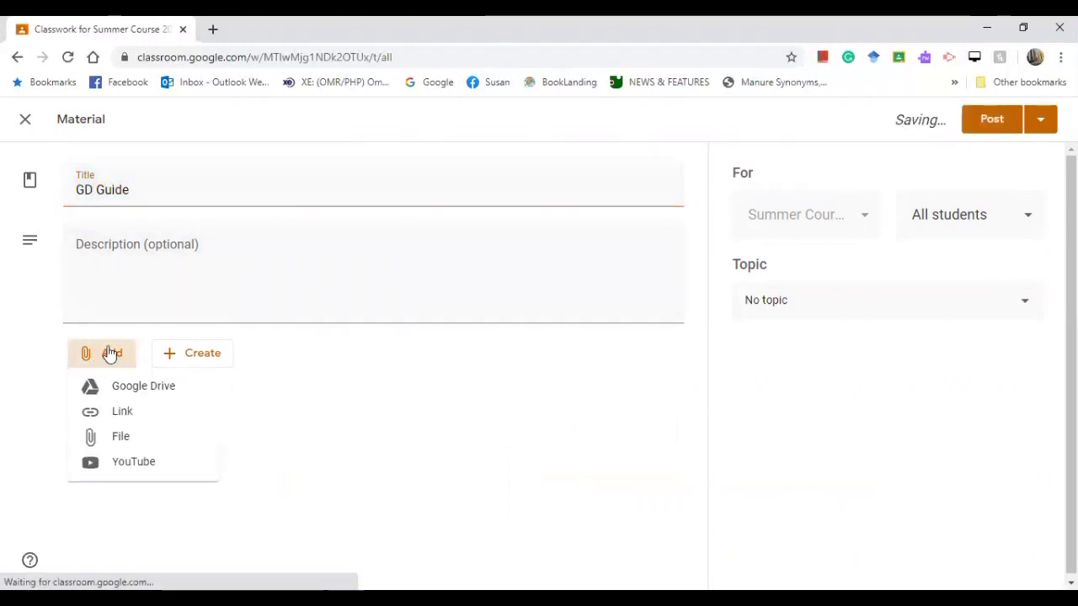
{"action": "left_click", "coordinate": [118, 439]}
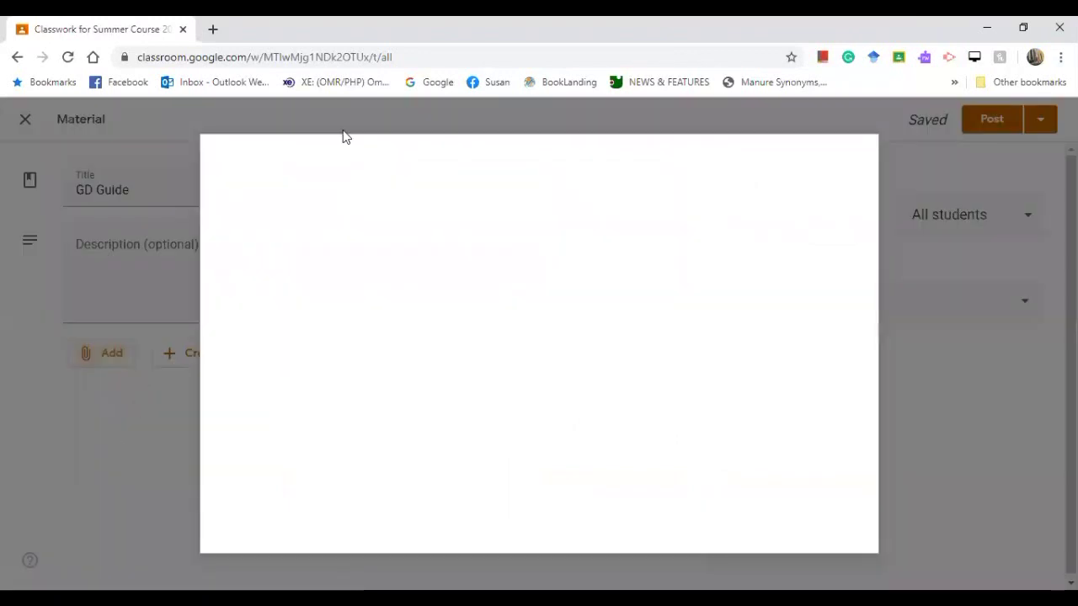
{"action": "left_click", "coordinate": [541, 360]}
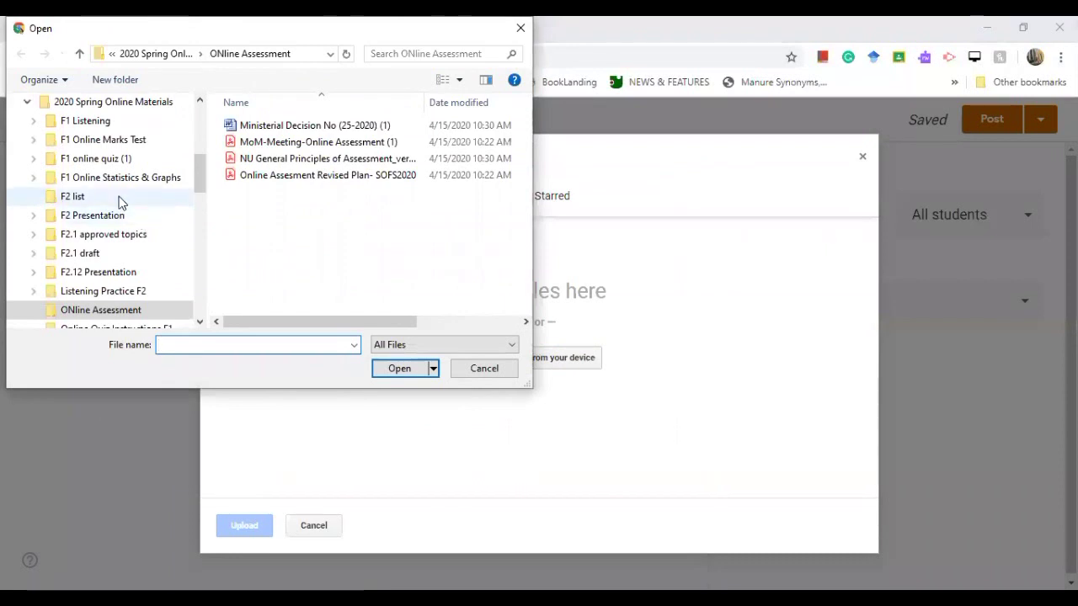
{"action": "left_click", "coordinate": [84, 197]}
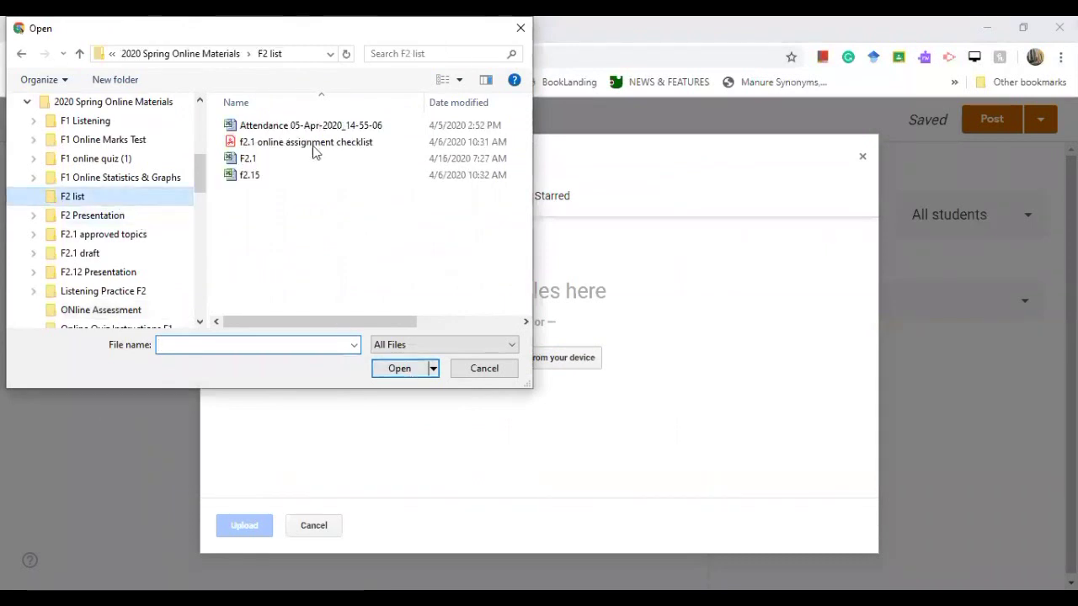
{"action": "left_click", "coordinate": [311, 125]}
{"action": "left_click", "coordinate": [394, 370]}
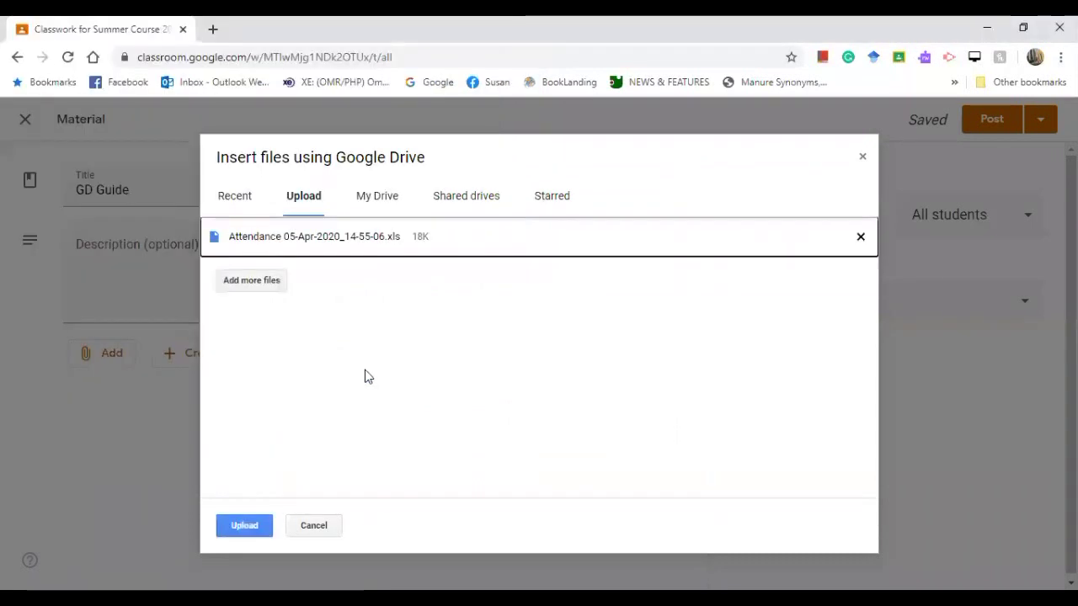
{"action": "left_click", "coordinate": [249, 526]}
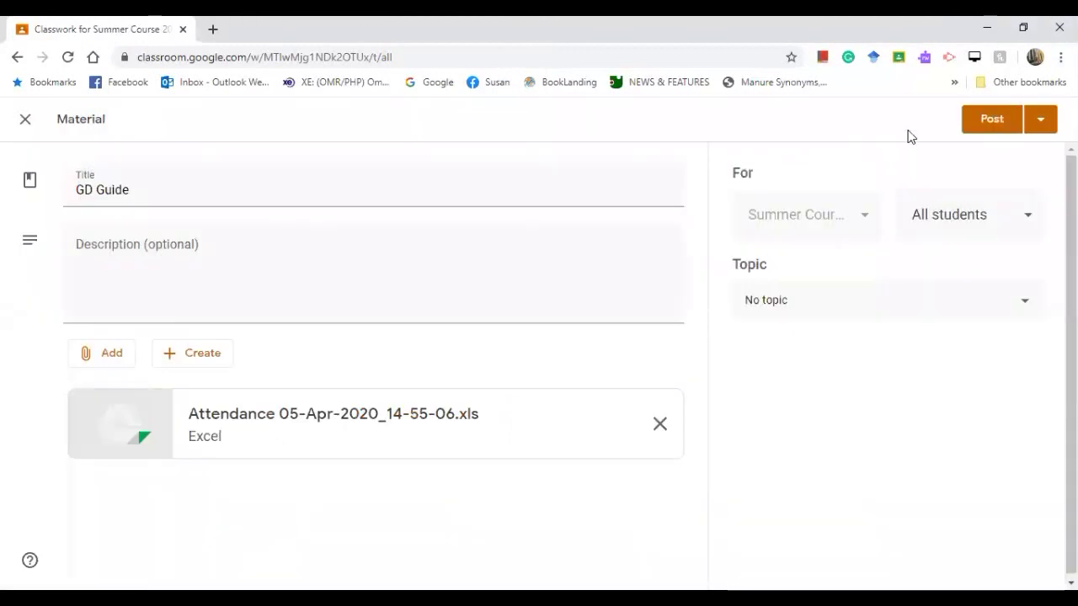
Save the GD Guide material as a draft and move it under the GROUP DISCUSSION RULES topic.
{"action": "left_click", "coordinate": [1040, 123]}
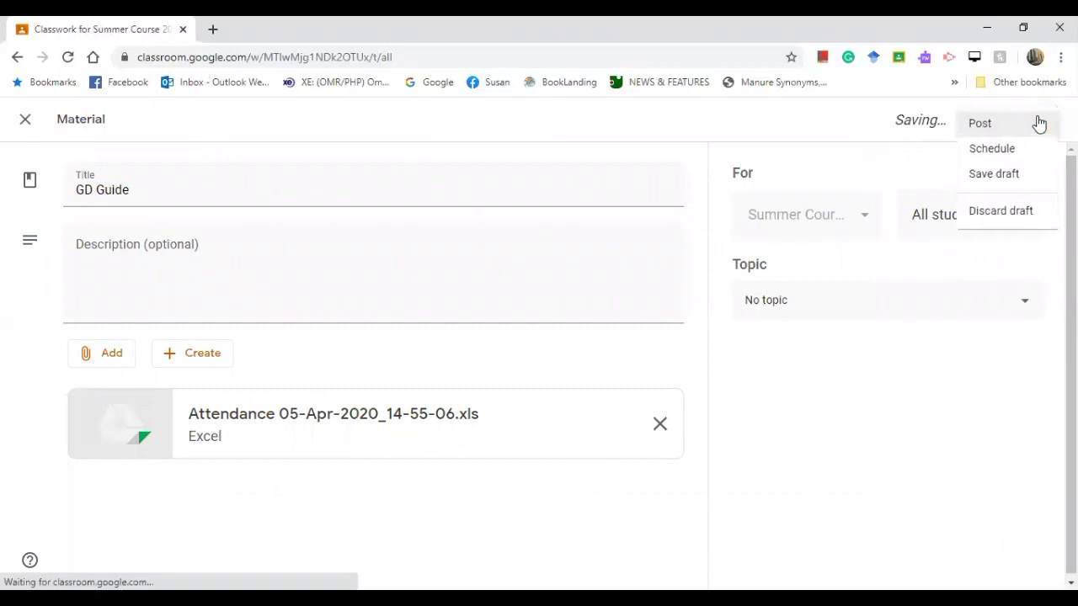
{"action": "left_click", "coordinate": [1013, 172]}
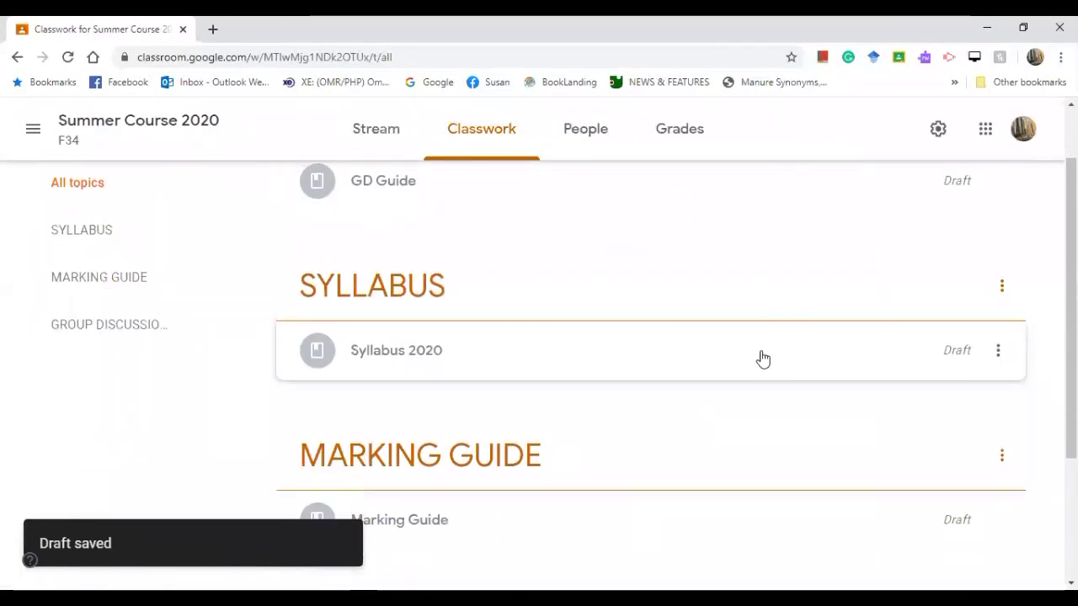
{"action": "left_click_drag", "start_coordinate": [534, 272], "coordinate": [468, 531]}
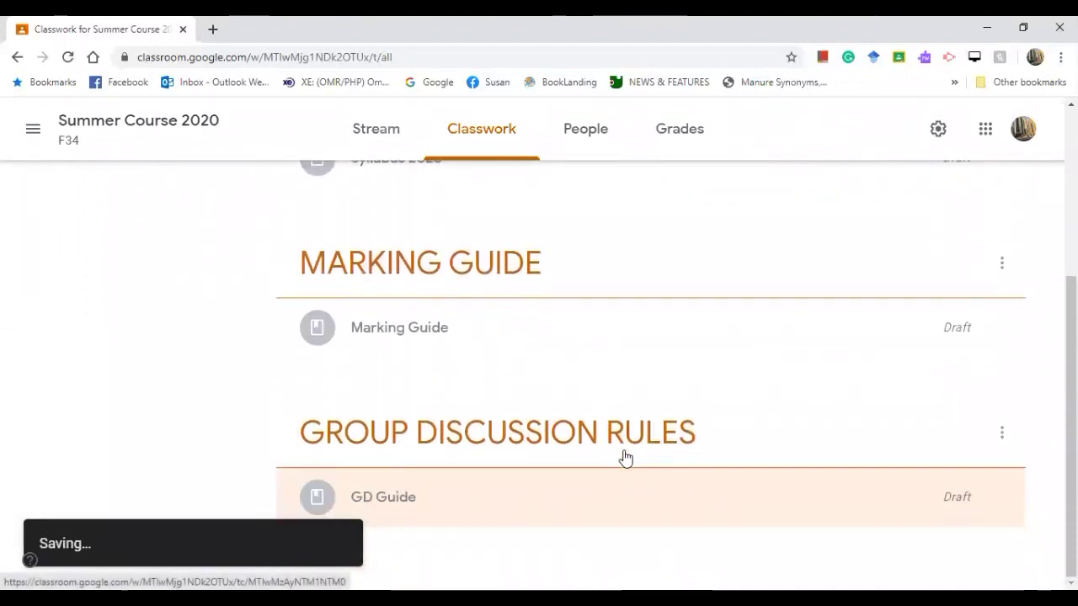
Open the Syllabus 2020 draft under the SYLLABUS topic for editing and post it to all students.
{"action": "scroll", "coordinate": [625, 457], "scroll_direction": "up", "scroll_amount": 2}
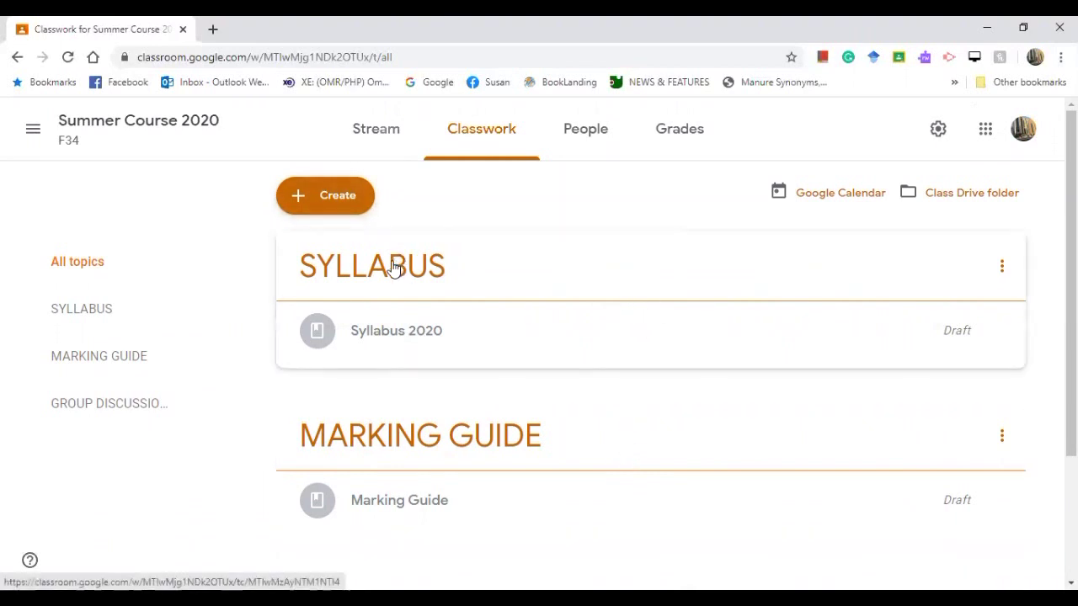
{"action": "scroll", "coordinate": [457, 492], "scroll_direction": "down", "scroll_amount": 1}
{"action": "scroll", "coordinate": [500, 547], "scroll_direction": "down", "scroll_amount": 2}
{"action": "scroll", "coordinate": [419, 340], "scroll_direction": "up", "scroll_amount": 2}
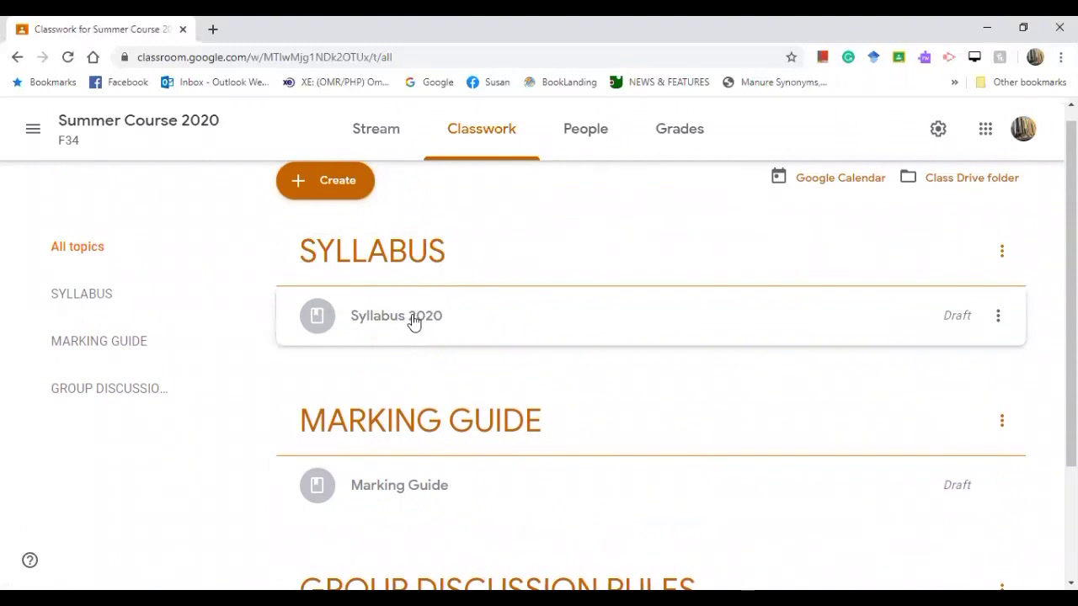
{"action": "scroll", "coordinate": [455, 311], "scroll_direction": "up", "scroll_amount": 1}
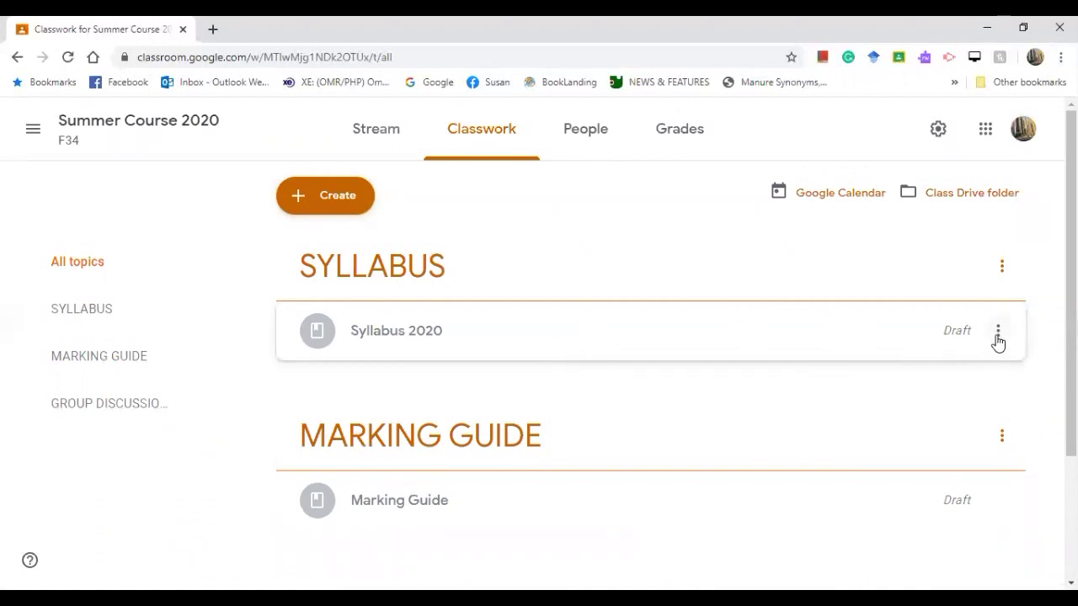
{"action": "left_click", "coordinate": [997, 332]}
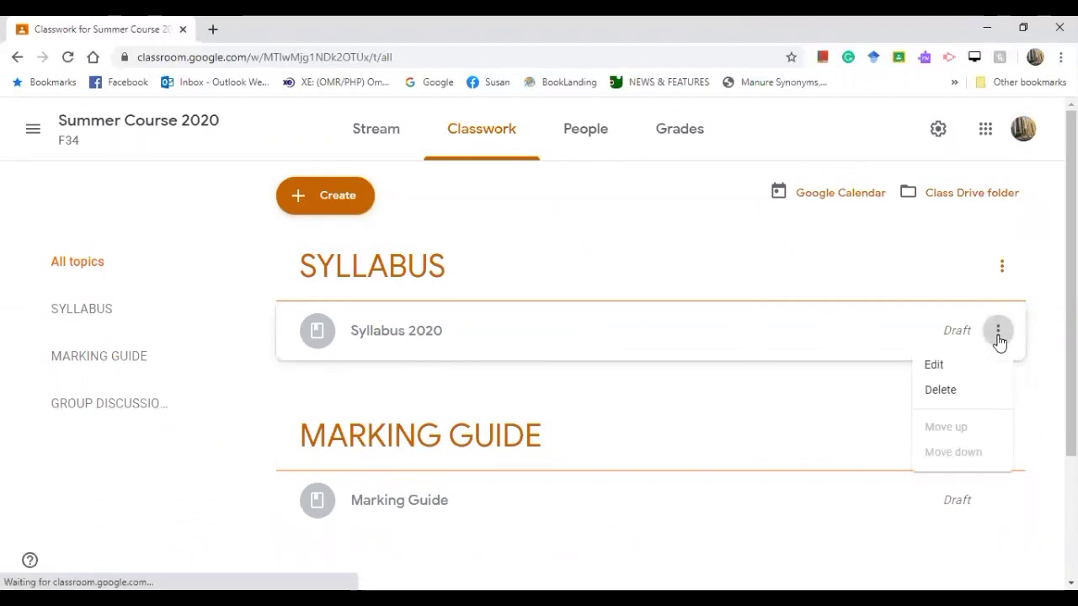
{"action": "left_click", "coordinate": [936, 367]}
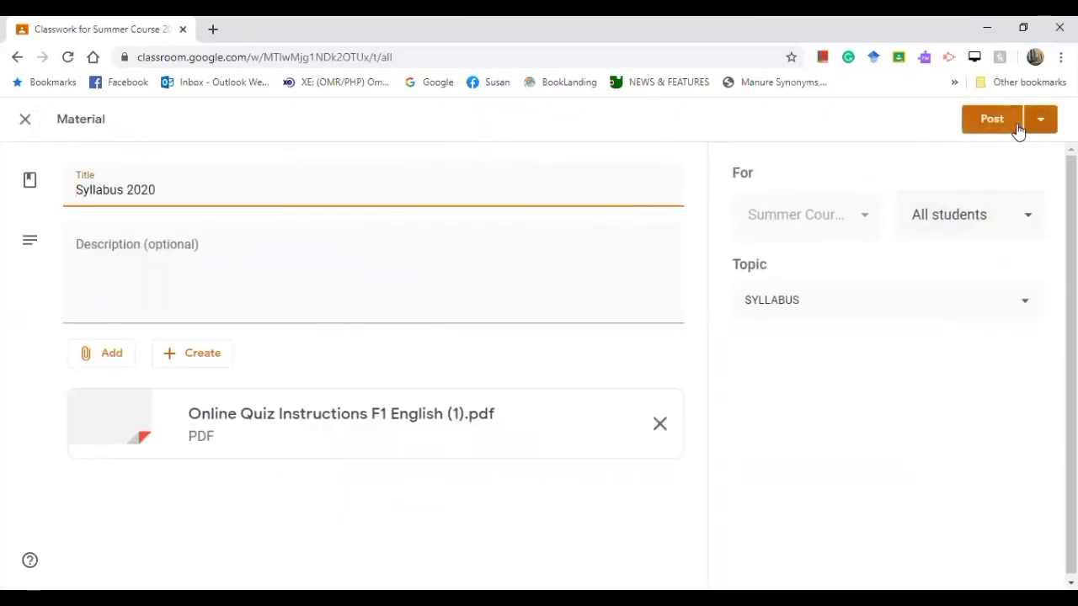
{"action": "left_click", "coordinate": [1002, 120]}
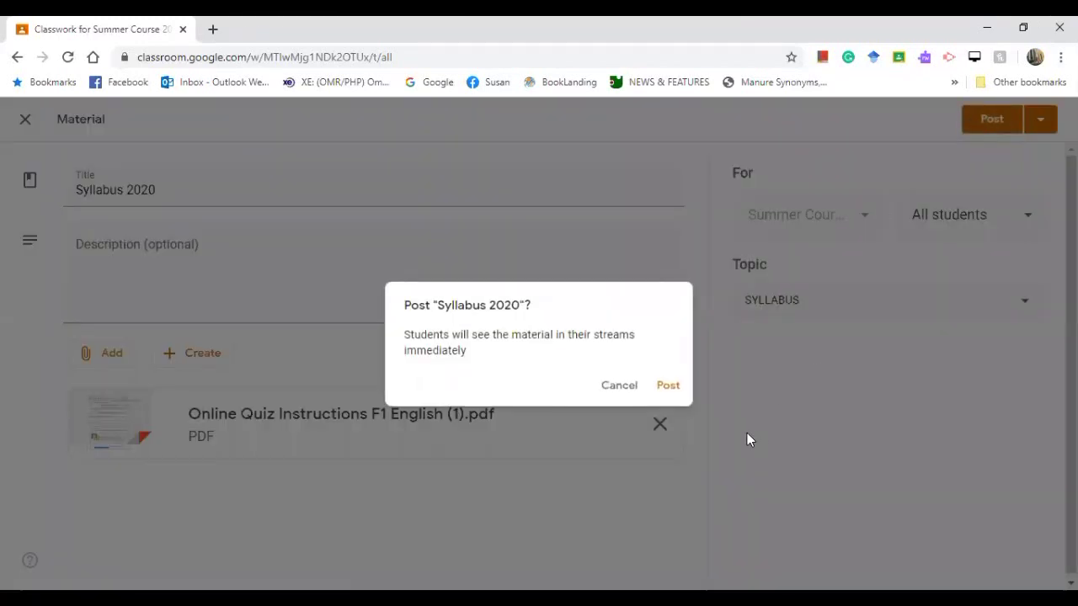
{"action": "left_click", "coordinate": [668, 386]}
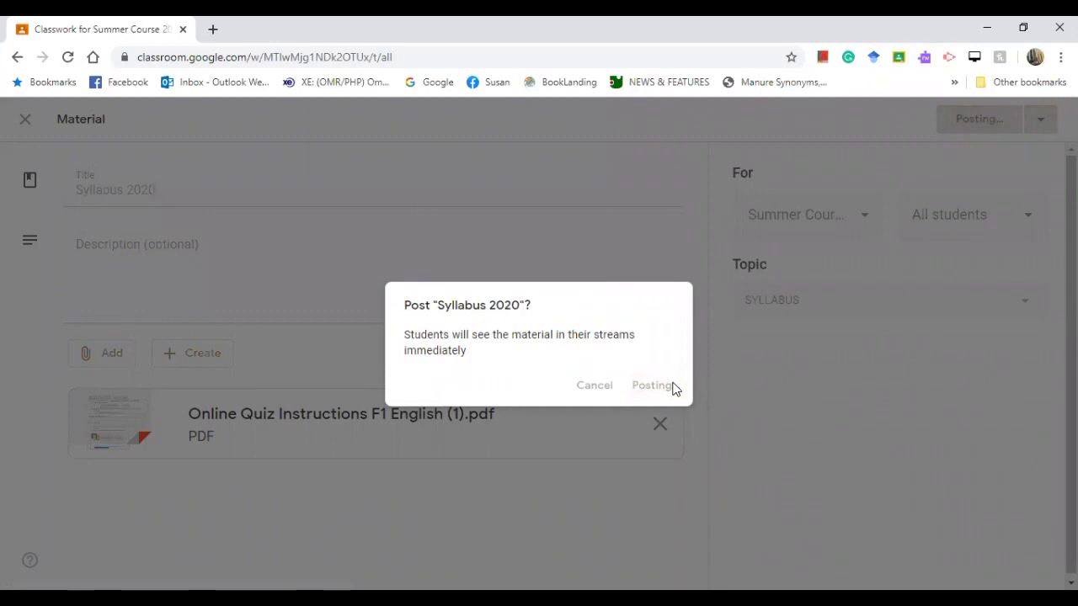
Open the Marking Guide draft under the MARKING GUIDE topic for editing and post it to all students.
{"action": "scroll", "coordinate": [699, 394], "scroll_direction": "down", "scroll_amount": 1}
{"action": "scroll", "coordinate": [842, 354], "scroll_direction": "up", "scroll_amount": 1}
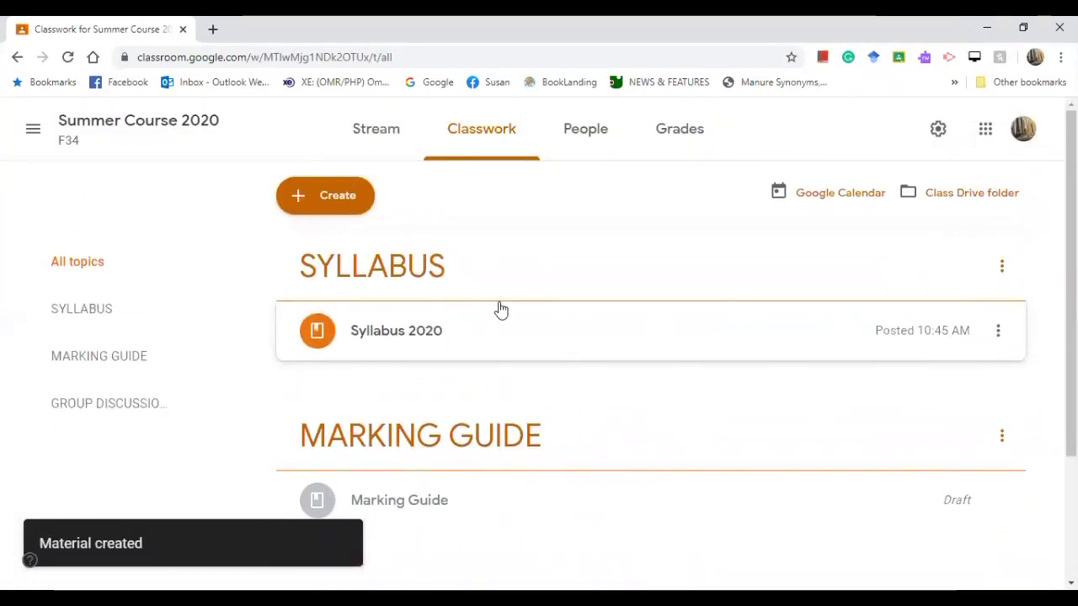
{"action": "scroll", "coordinate": [542, 337], "scroll_direction": "down", "scroll_amount": 1}
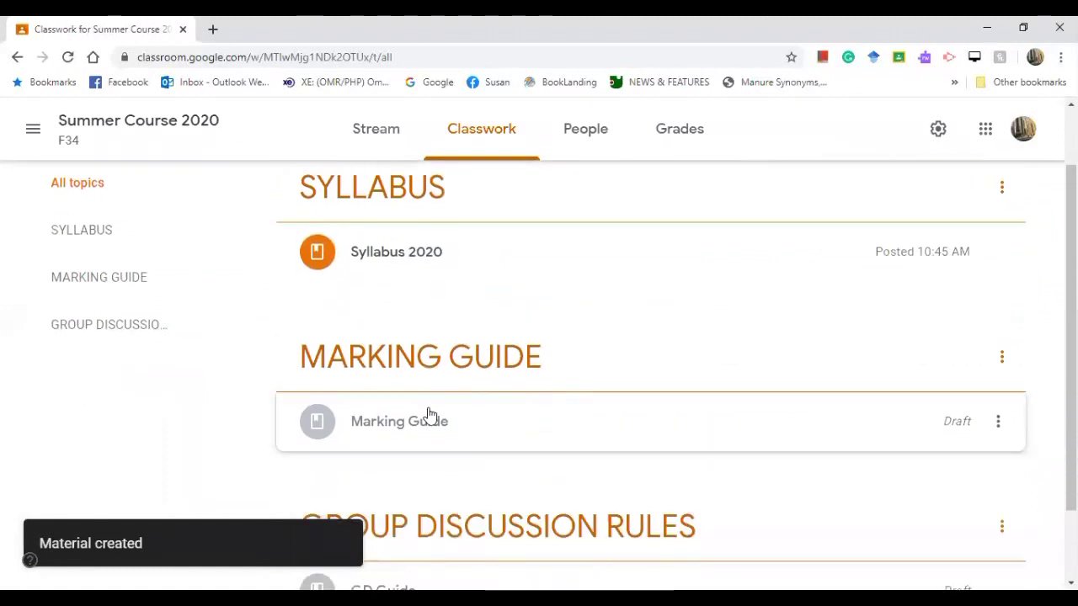
{"action": "left_click", "coordinate": [999, 428]}
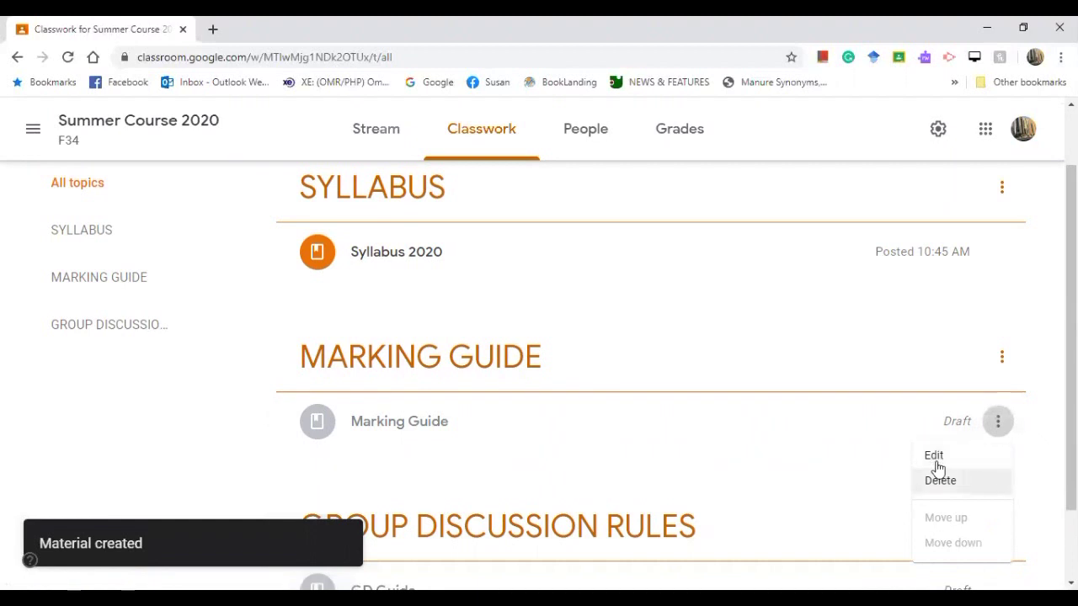
{"action": "left_click", "coordinate": [934, 458]}
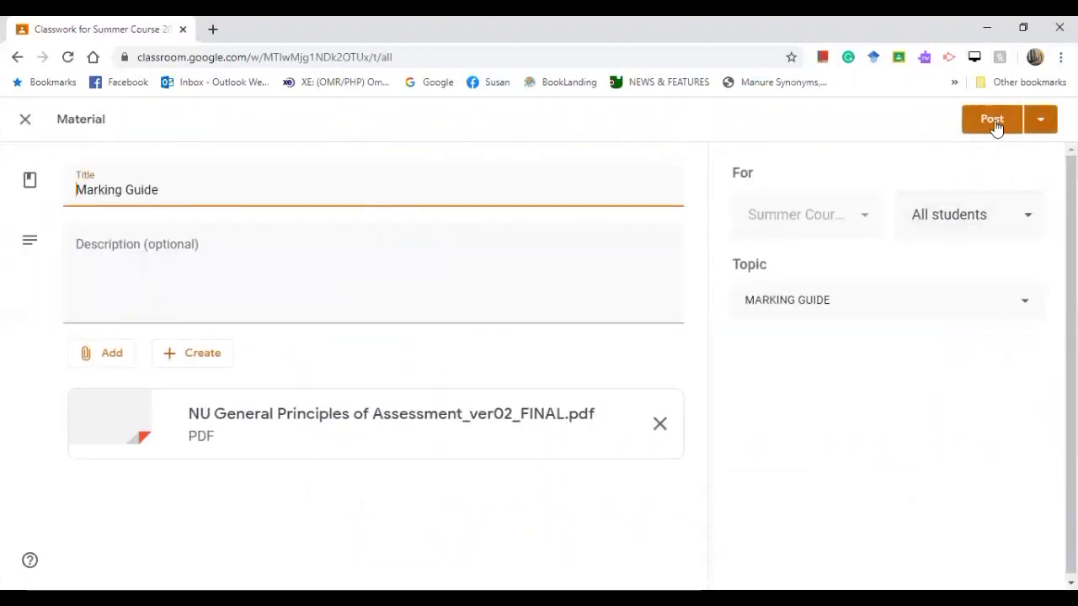
{"action": "left_click", "coordinate": [993, 120]}
{"action": "left_click", "coordinate": [667, 385]}
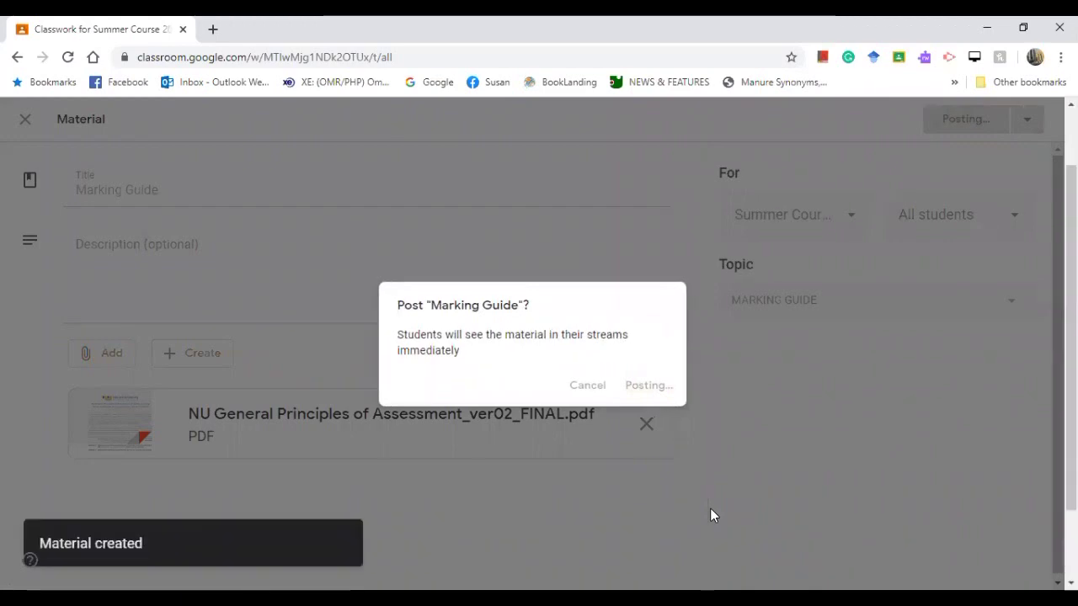
{"action": "scroll", "coordinate": [724, 505], "scroll_direction": "down", "scroll_amount": 1}
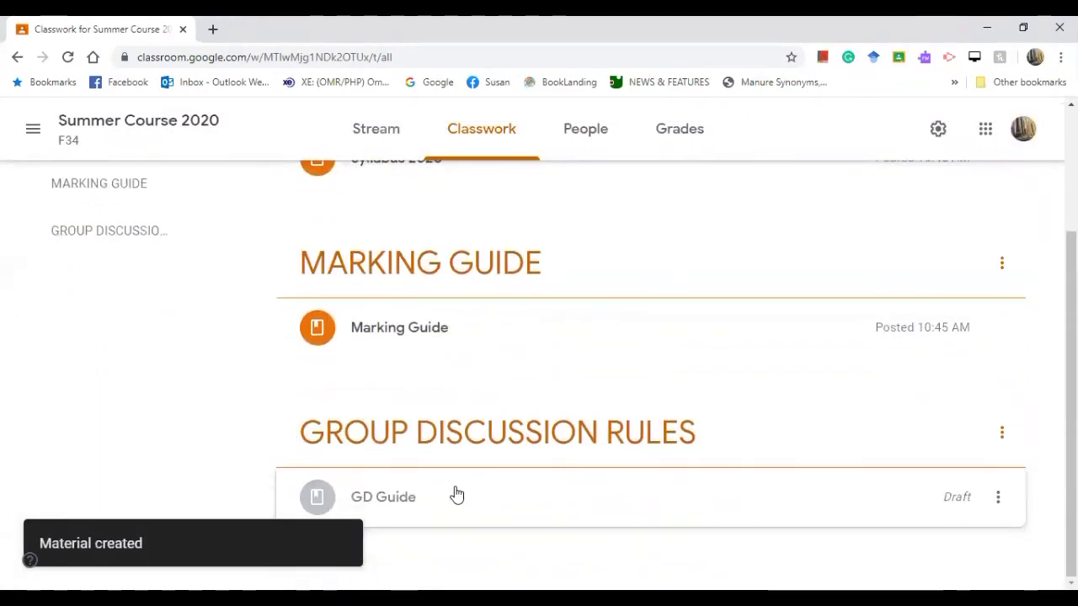
{"action": "scroll", "coordinate": [909, 517], "scroll_direction": "up", "scroll_amount": 2}
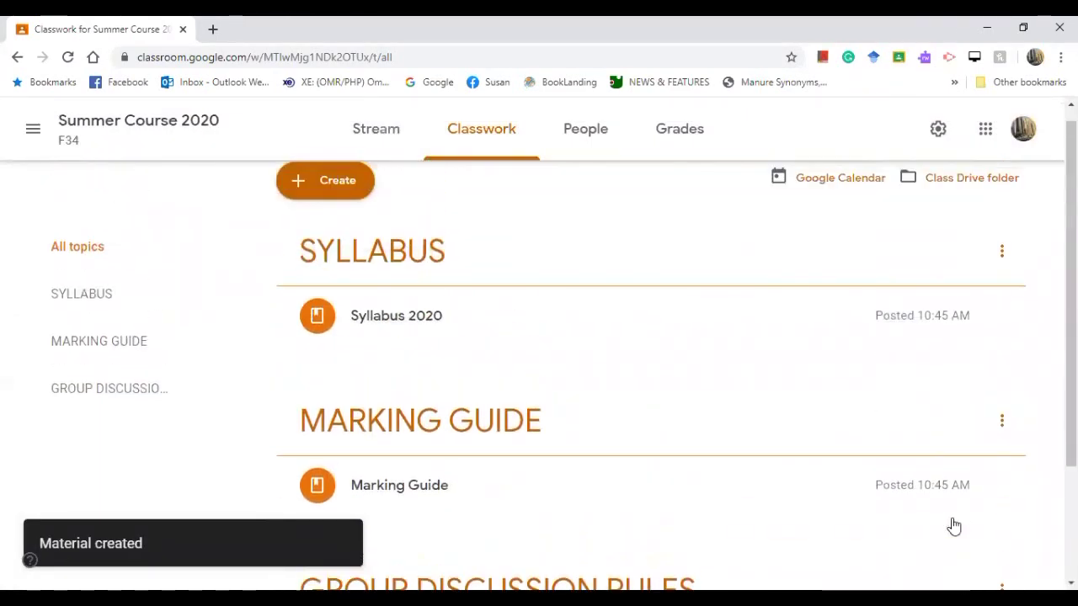